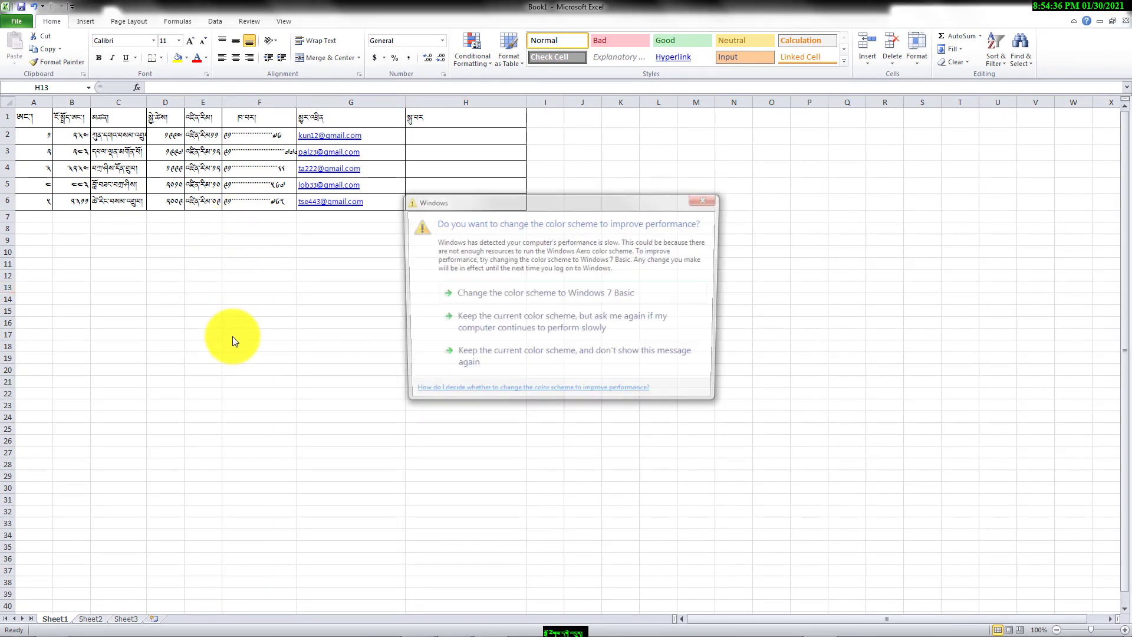
Step: Insert a hyperlink in cell H2 to the first image in the པར folder of My Documents
left_click(707, 202)
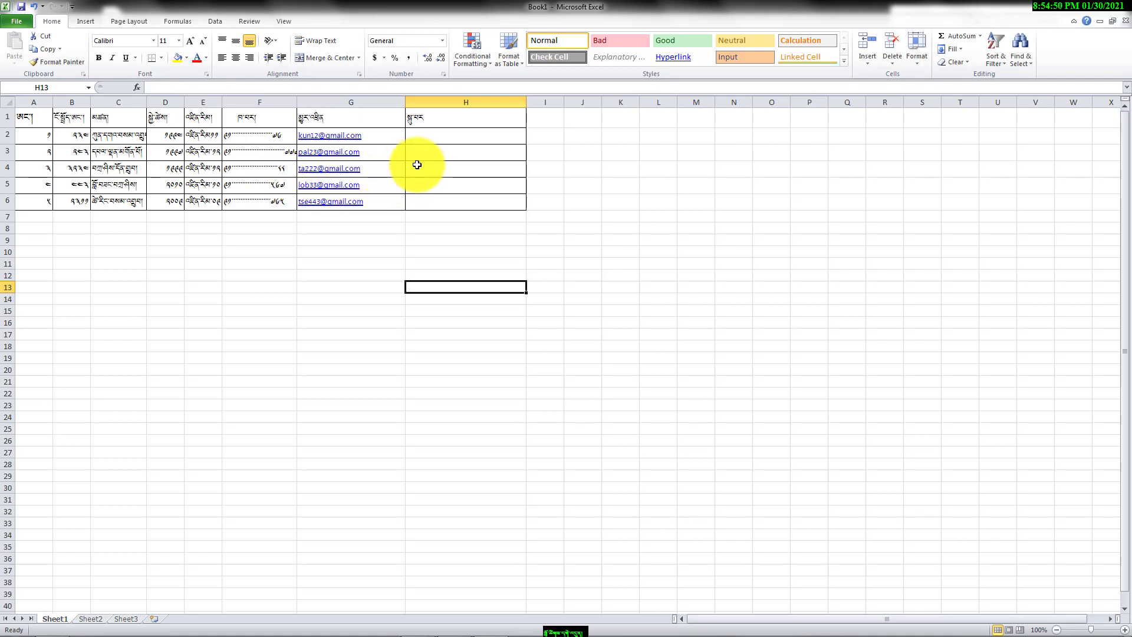
left_click(433, 137)
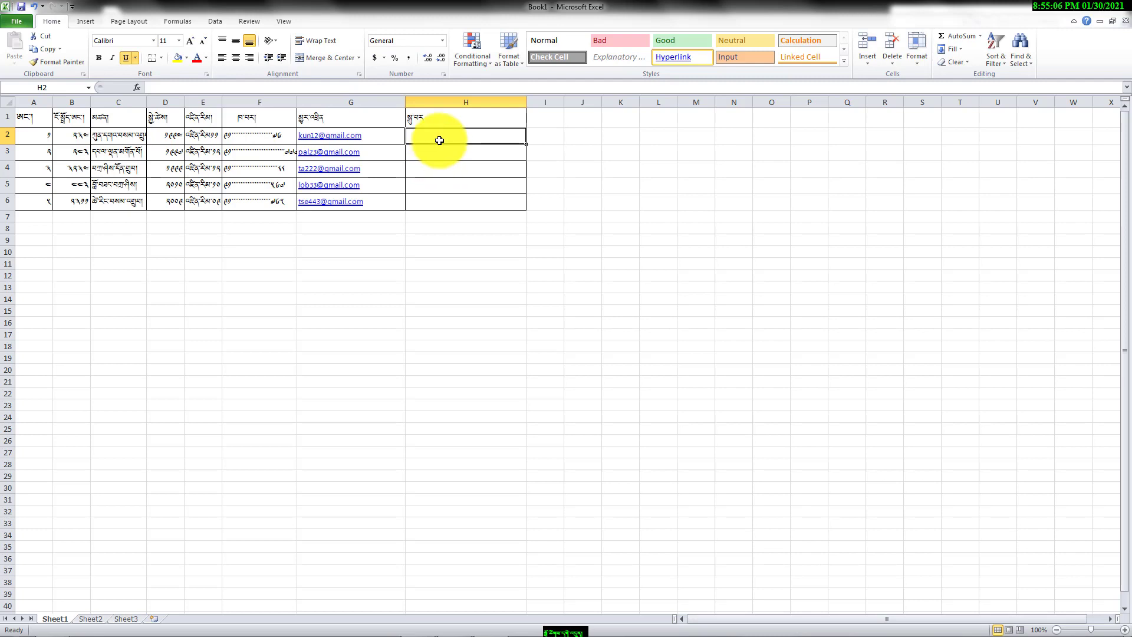
key("ctrl+k")
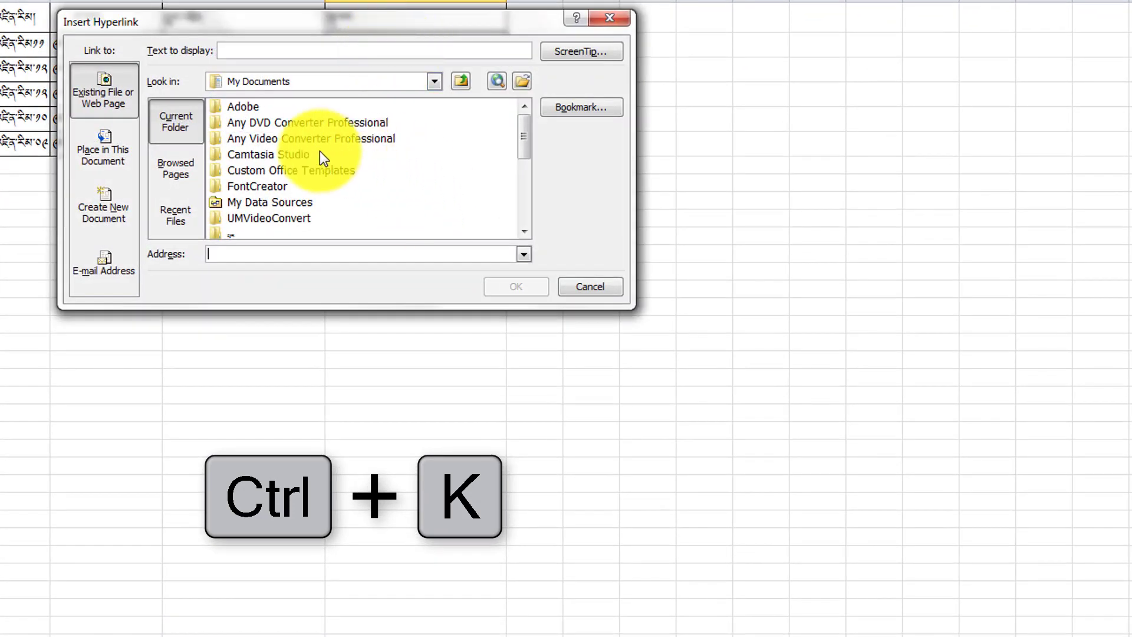
left_click(378, 170)
scroll(379, 174, "down", 1)
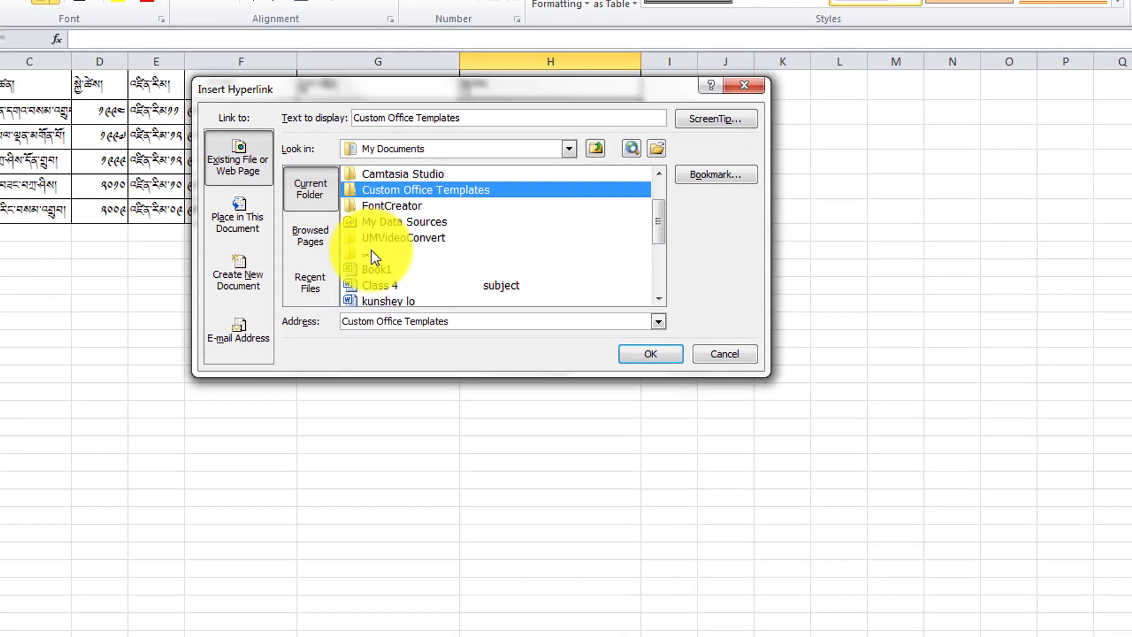
double_click(239, 186)
left_click(400, 177)
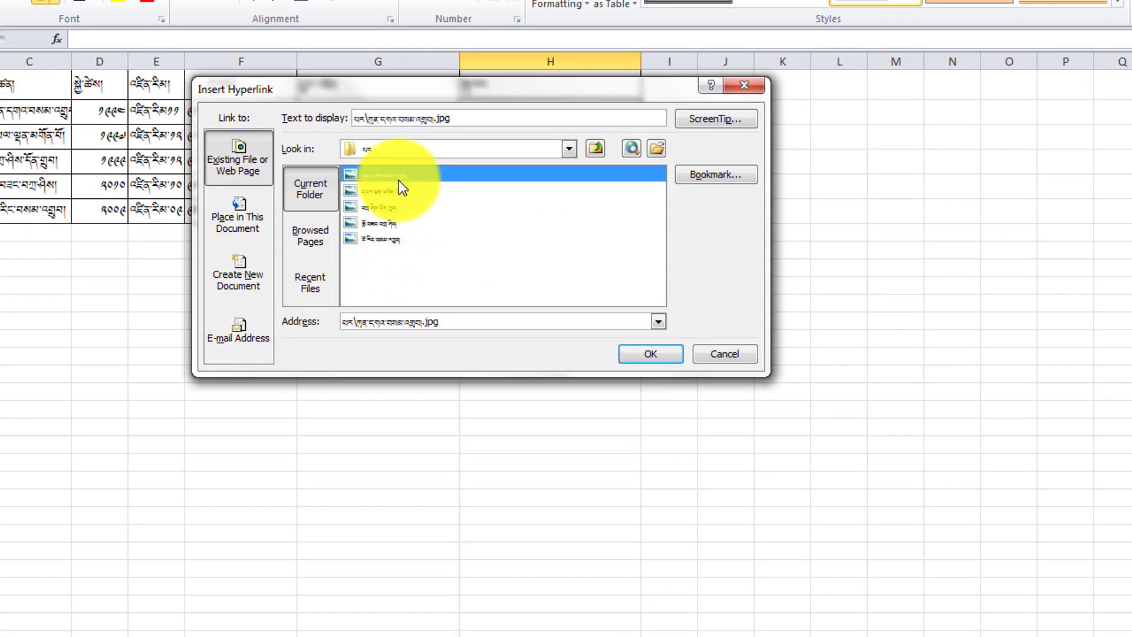
left_click(639, 349)
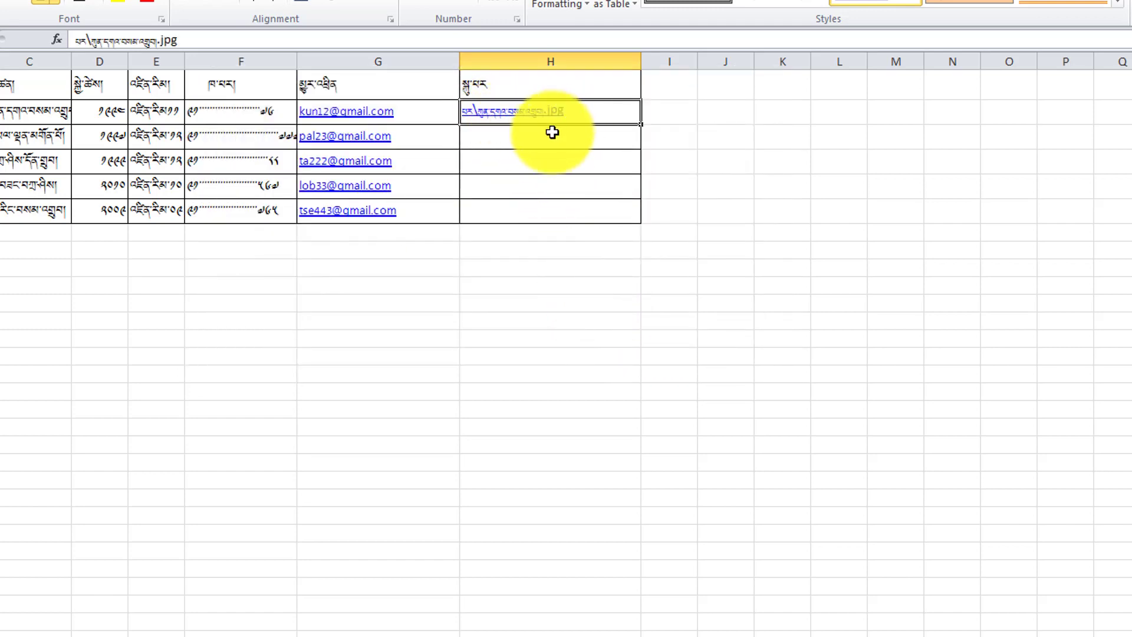
Step: Insert a hyperlink in cell H3 to the second image in the པར folder
left_click(522, 137)
key("ctrl+k")
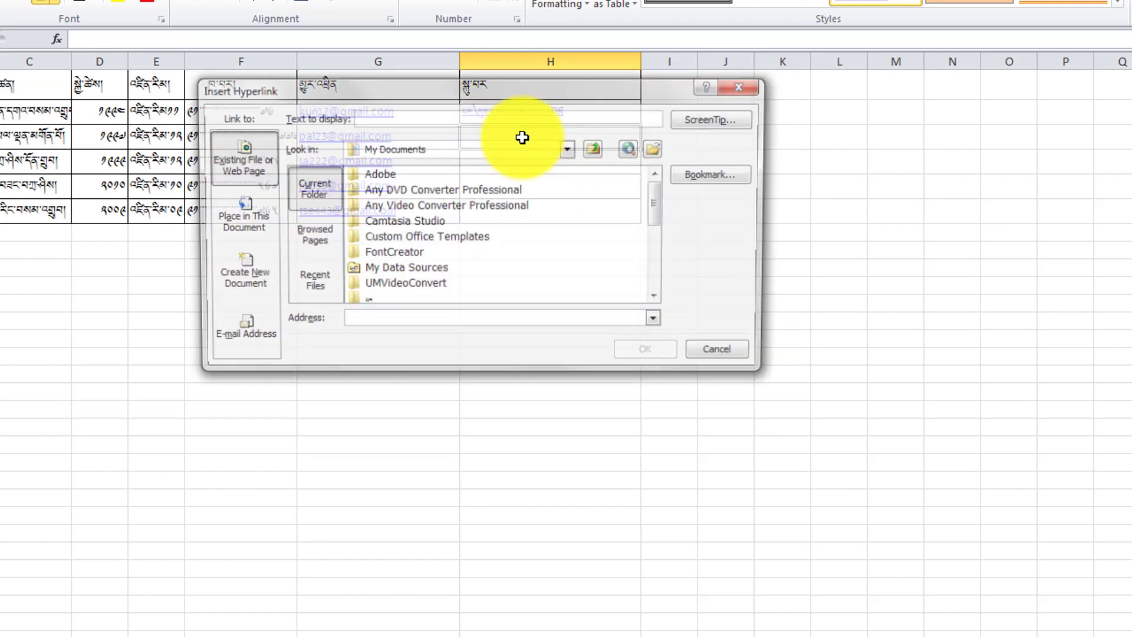
left_click(499, 255)
scroll(500, 257, "down", 1)
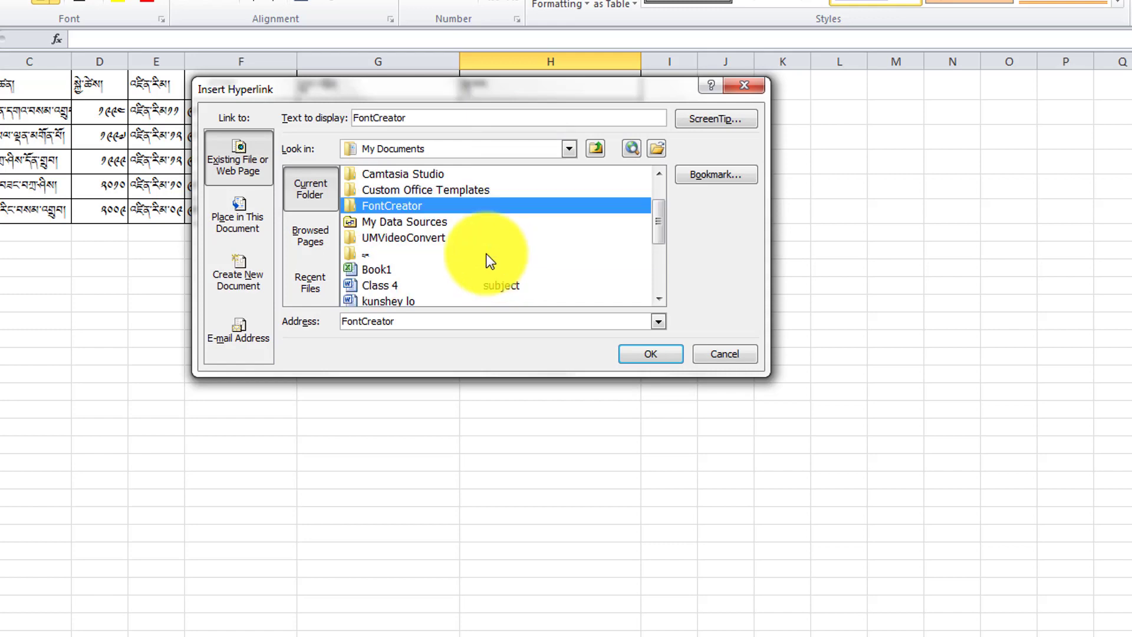
double_click(367, 255)
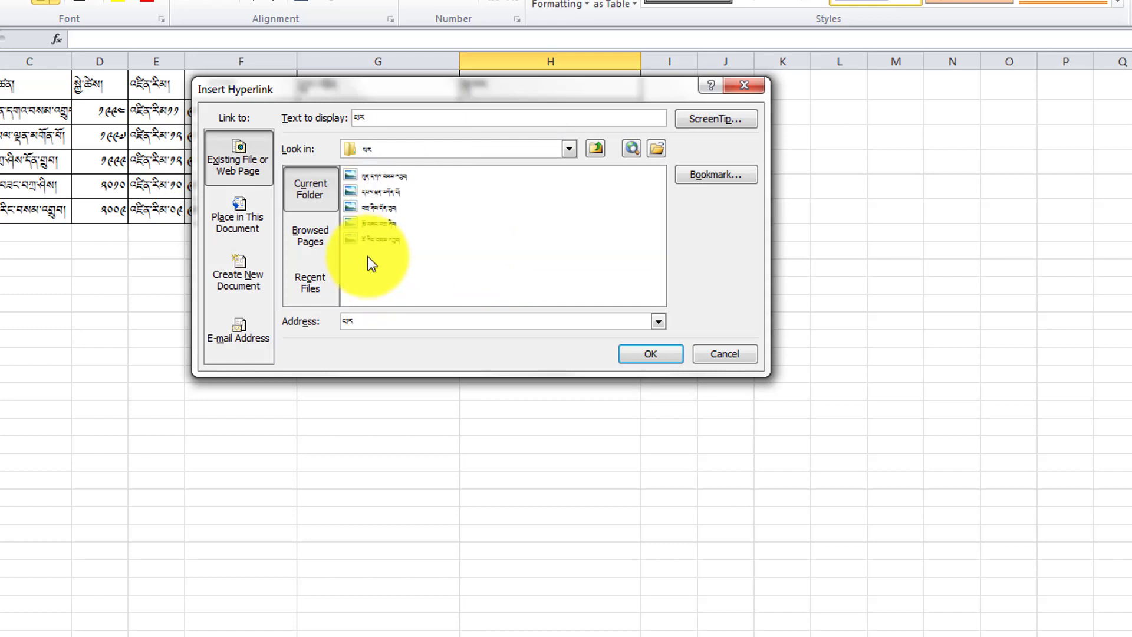
left_click(392, 191)
left_click(642, 353)
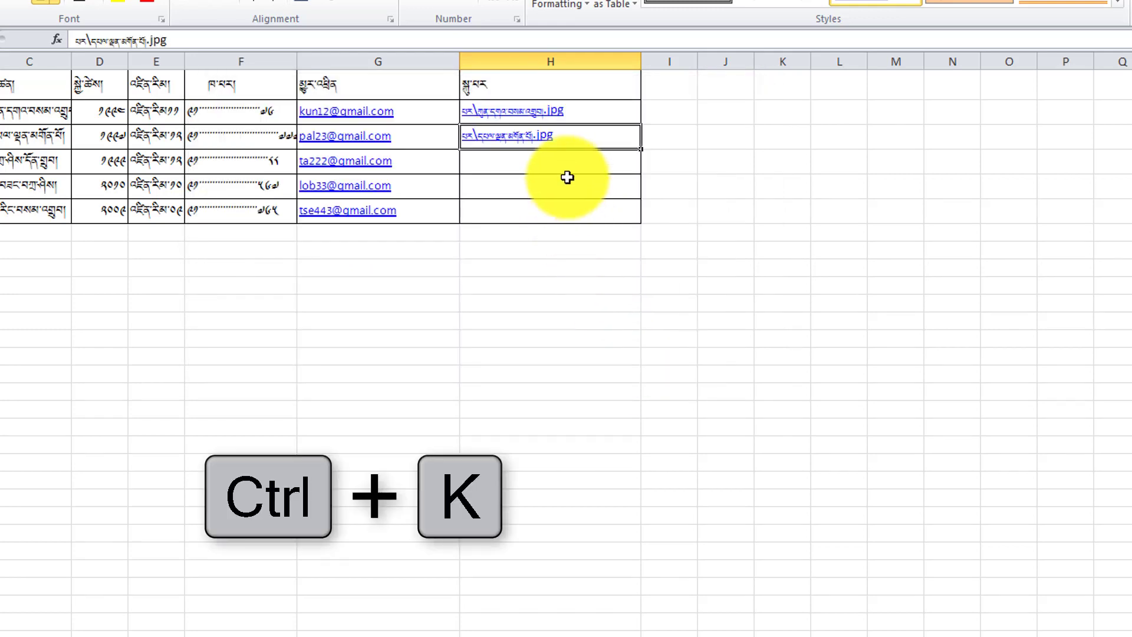
Step: Insert a hyperlink in cell H4 to the third image in the པར folder
left_click(565, 166)
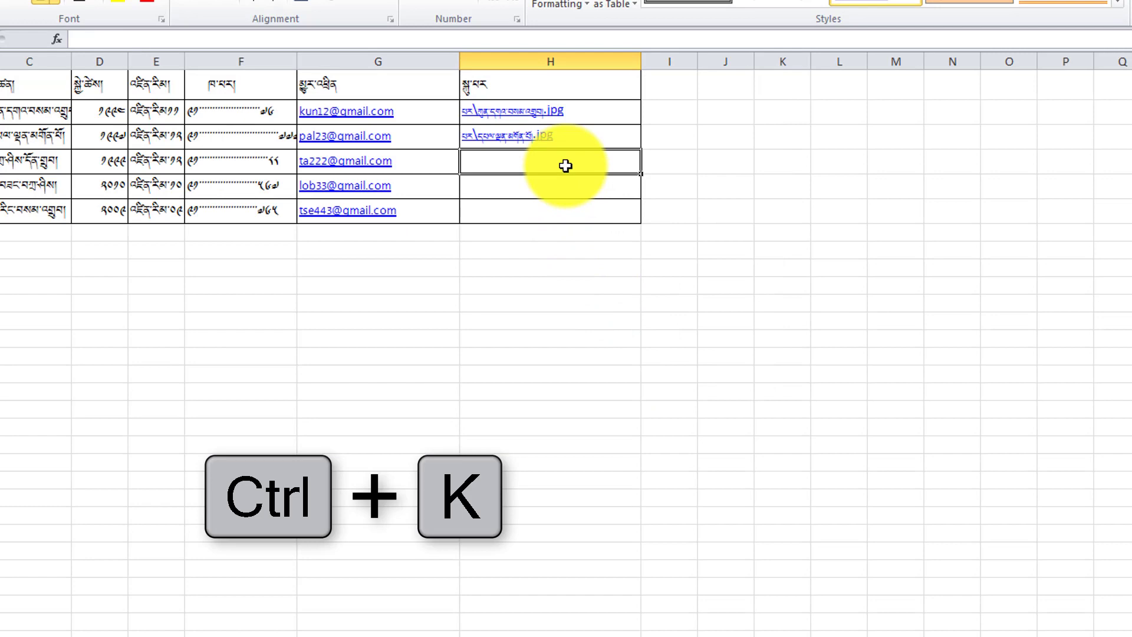
key("ctrl+k")
left_click(422, 264)
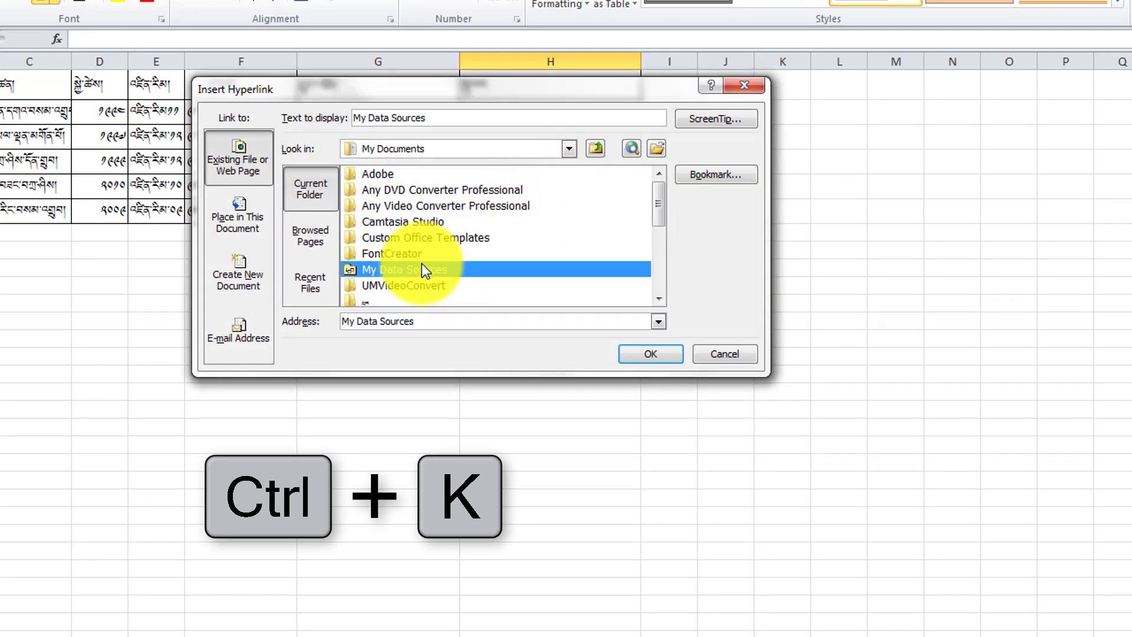
scroll(422, 269, "down", 2)
double_click(378, 207)
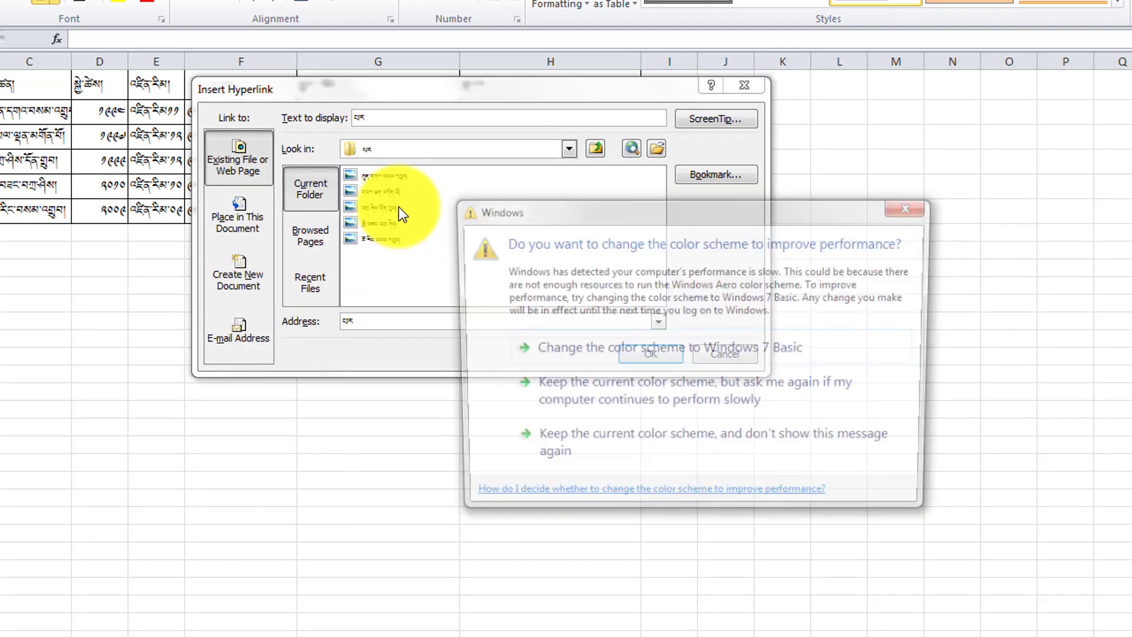
left_click(905, 209)
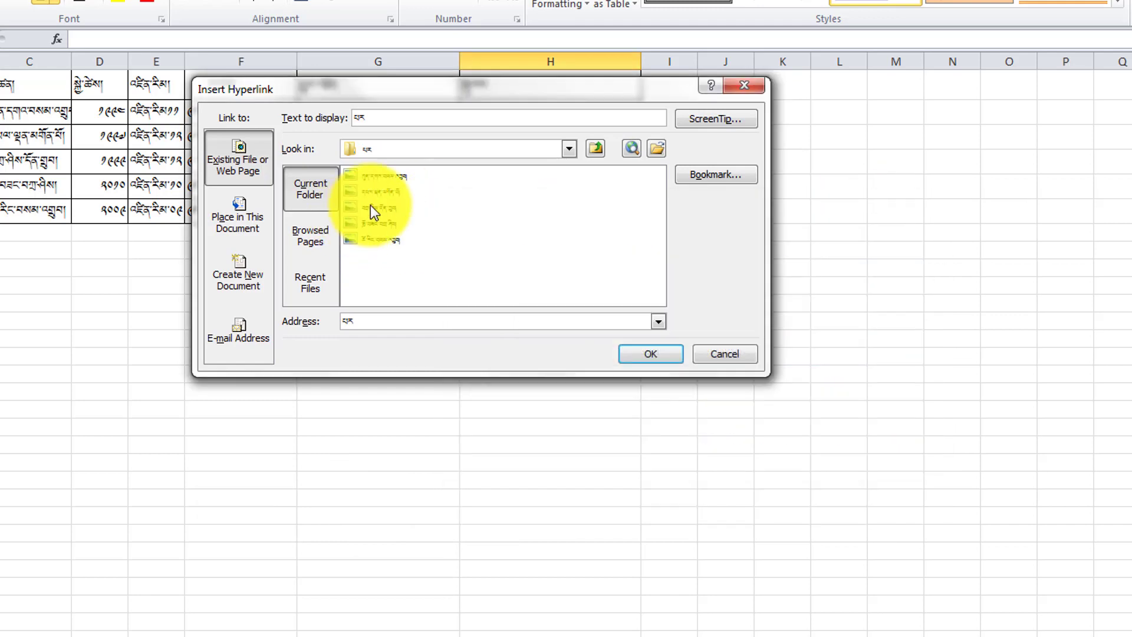
left_click(372, 207)
left_click(655, 360)
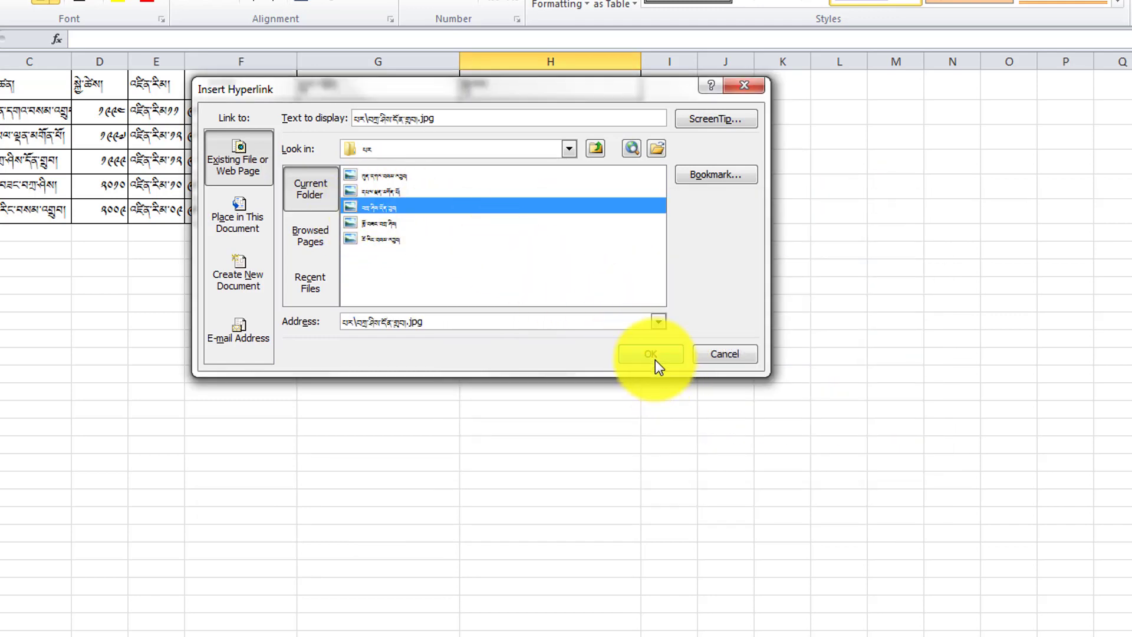
Step: Insert a hyperlink in cell H5 to the fourth image in the པར folder
left_click(531, 189)
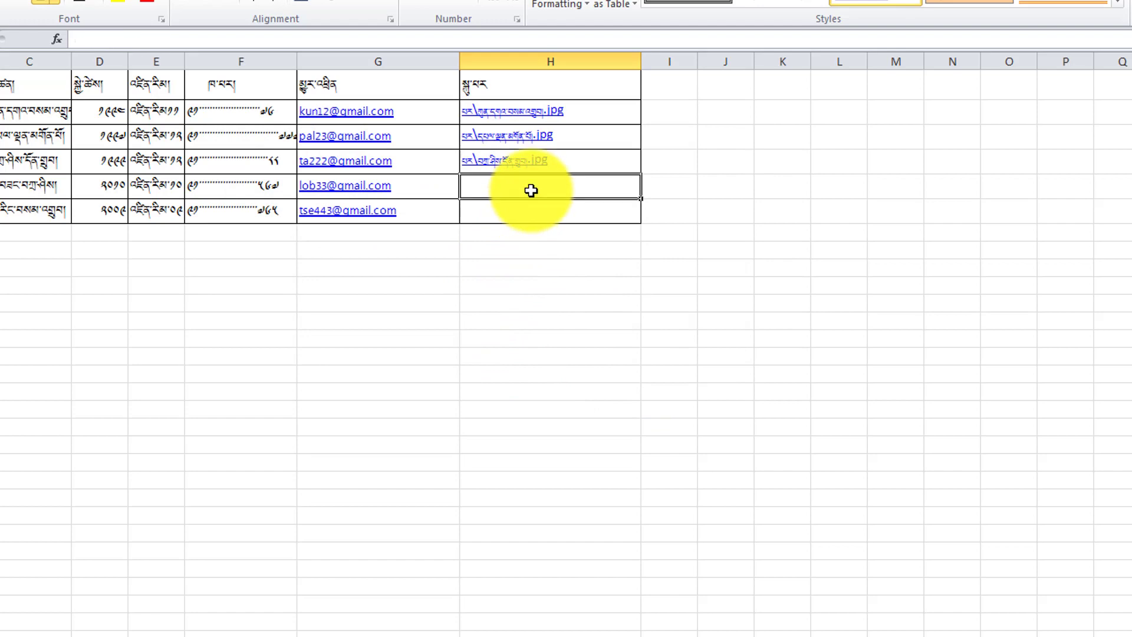
key("ctrl+k")
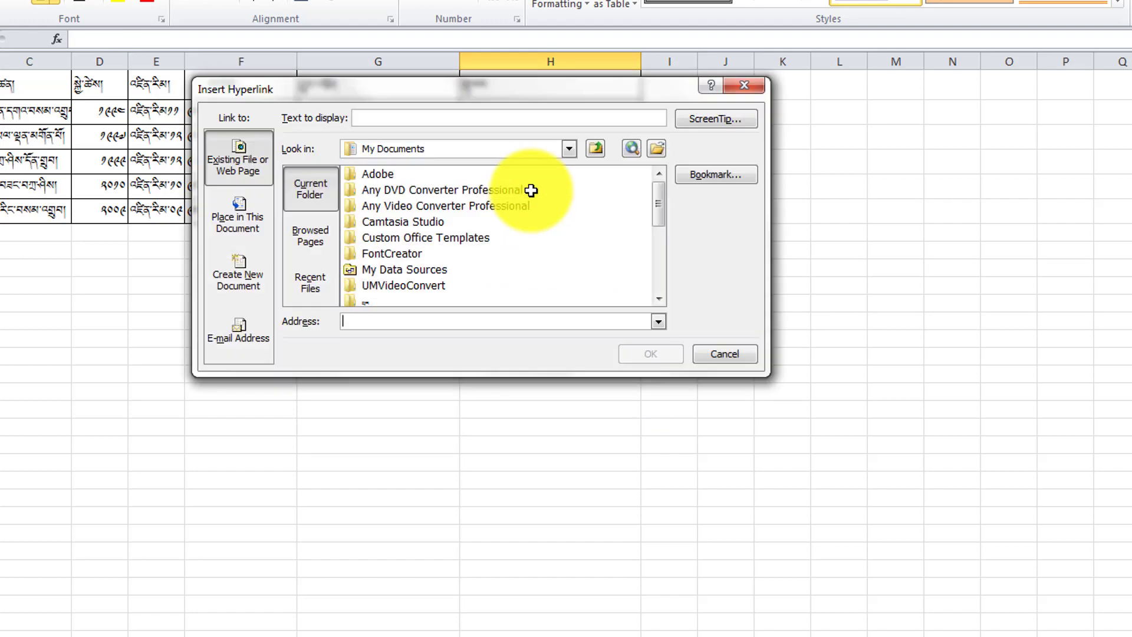
left_click(479, 250)
scroll(448, 247, "down", 1)
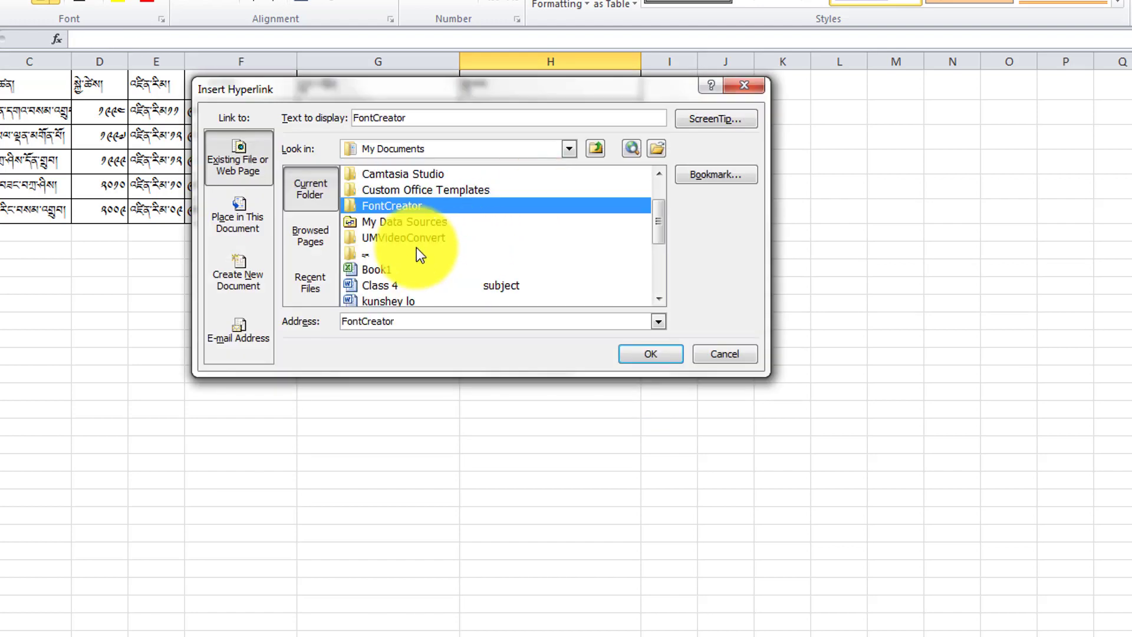
double_click(383, 252)
left_click(392, 222)
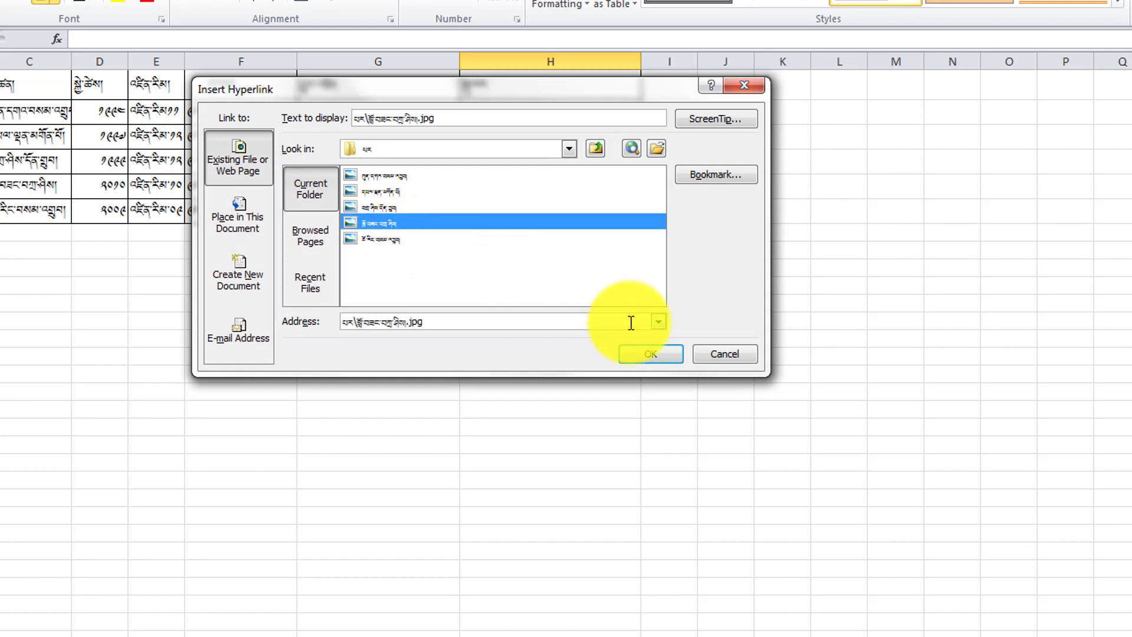
left_click(636, 347)
Step: Insert a hyperlink in cell H6 to the fifth image in the པར folder
left_click(567, 215)
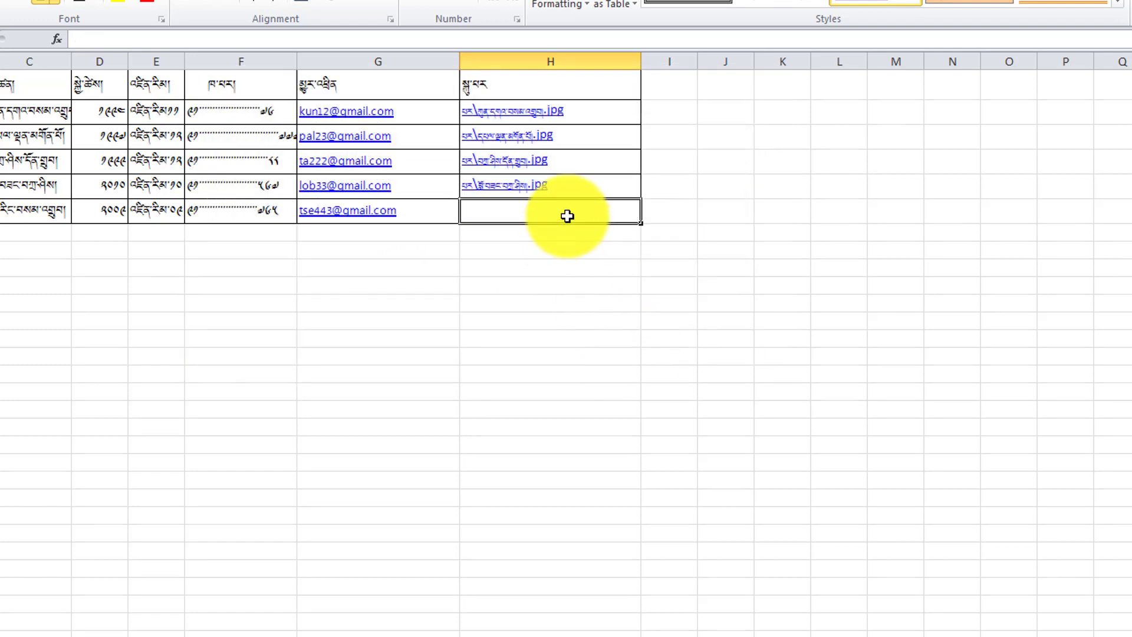
key("ctrl+k")
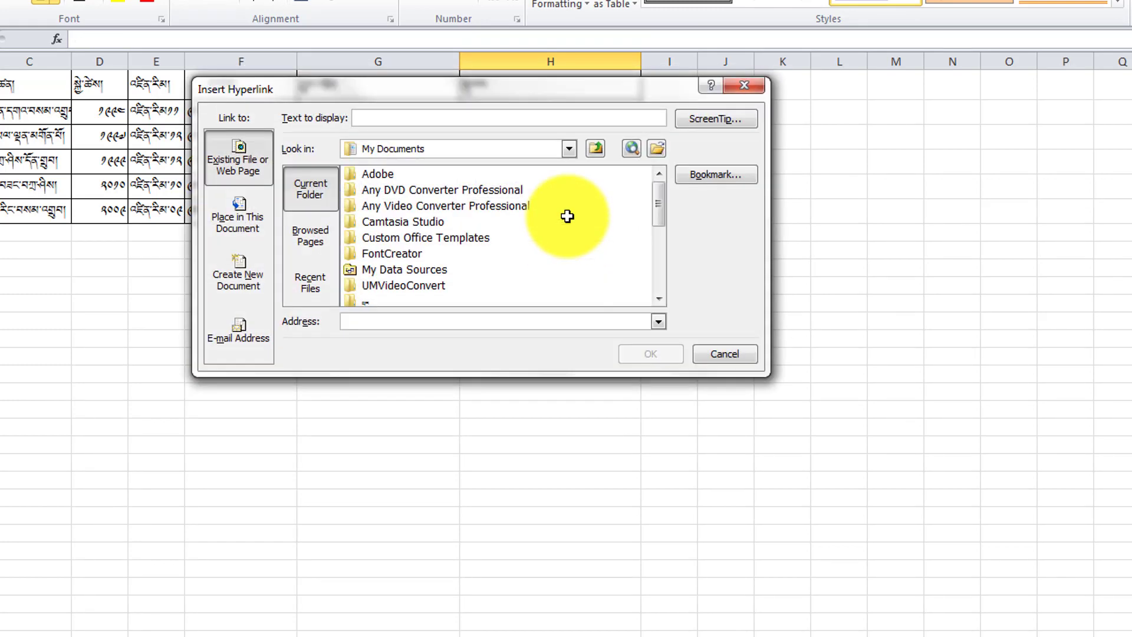
left_click(532, 251)
scroll(531, 249, "down", 2)
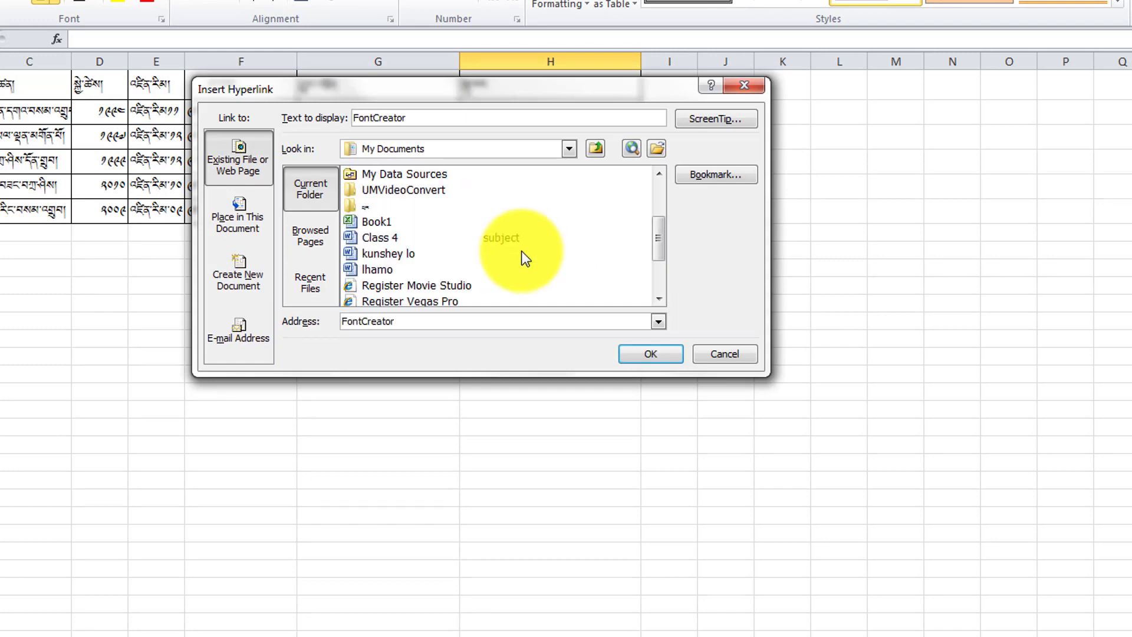
double_click(395, 203)
left_click(401, 238)
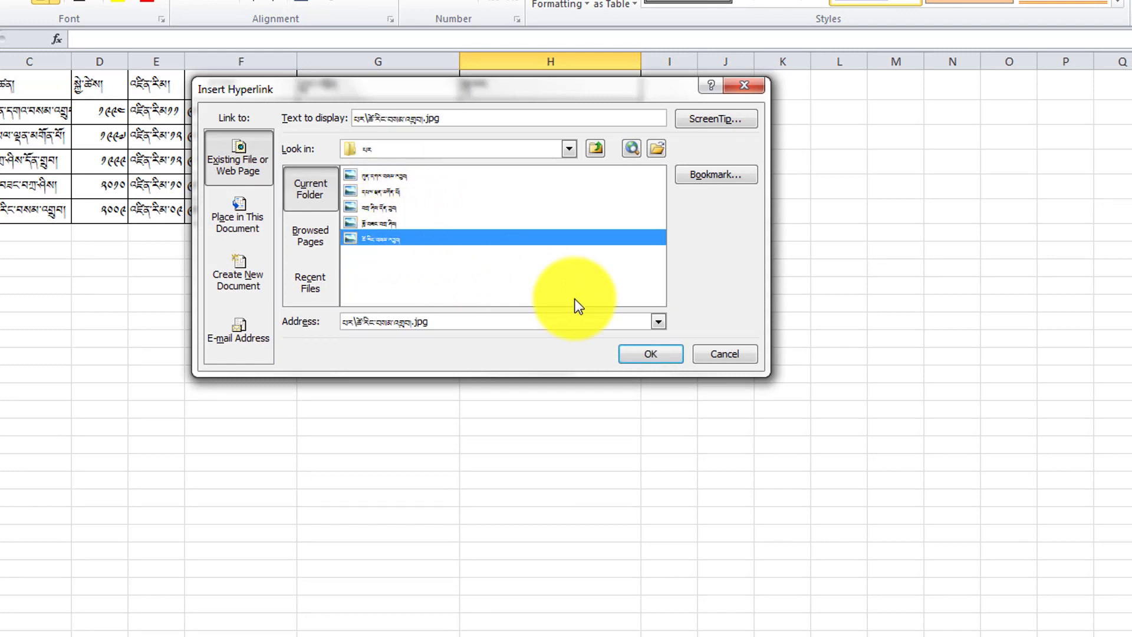
left_click(660, 351)
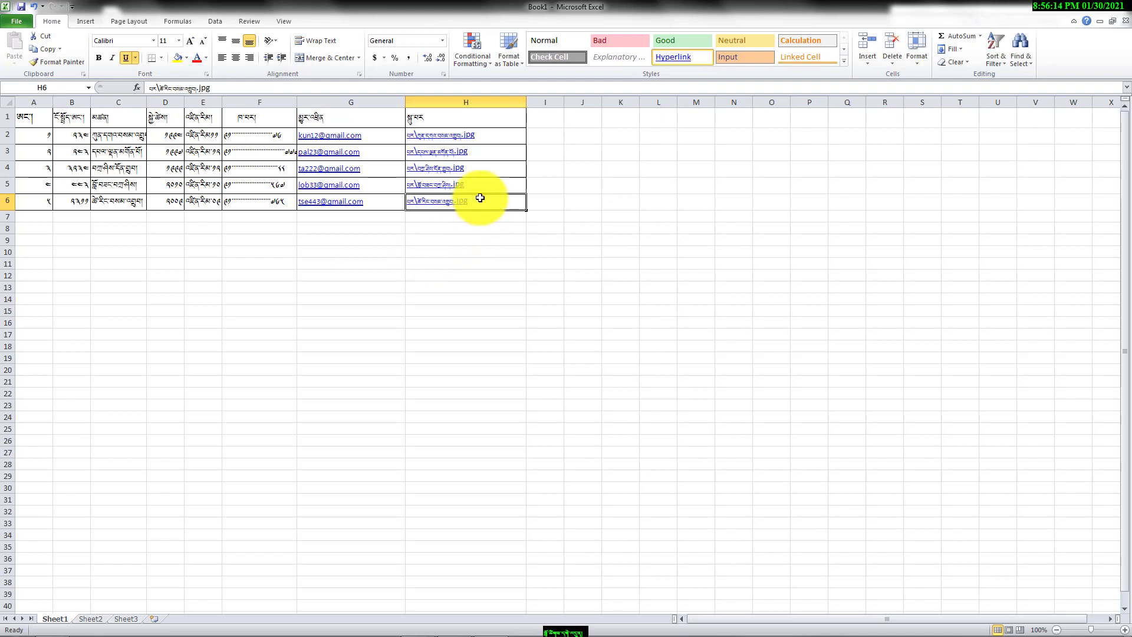
Step: Replace every \ with \\ in the image paths of cells H1 to H6
left_click_drag(464, 120, 455, 208)
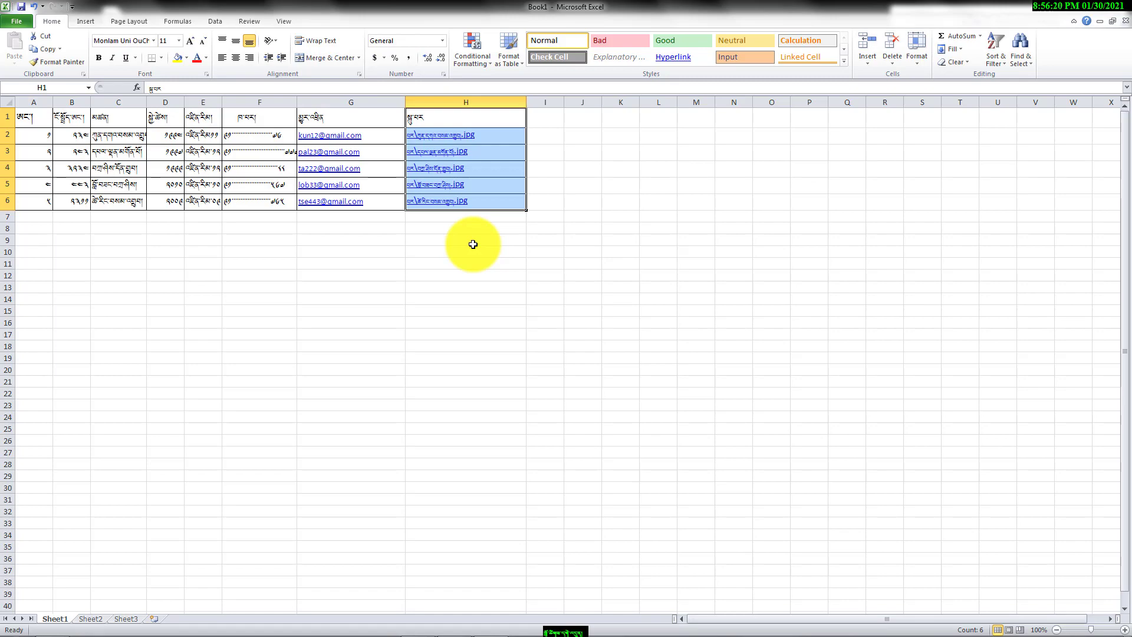
key("ctrl+h")
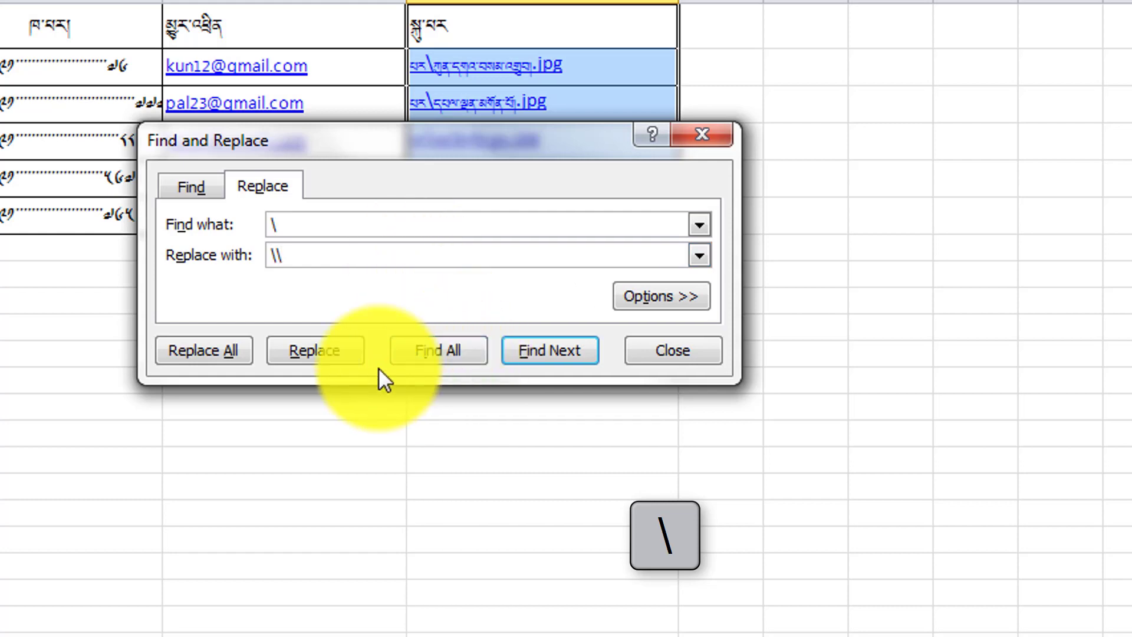
left_click(213, 356)
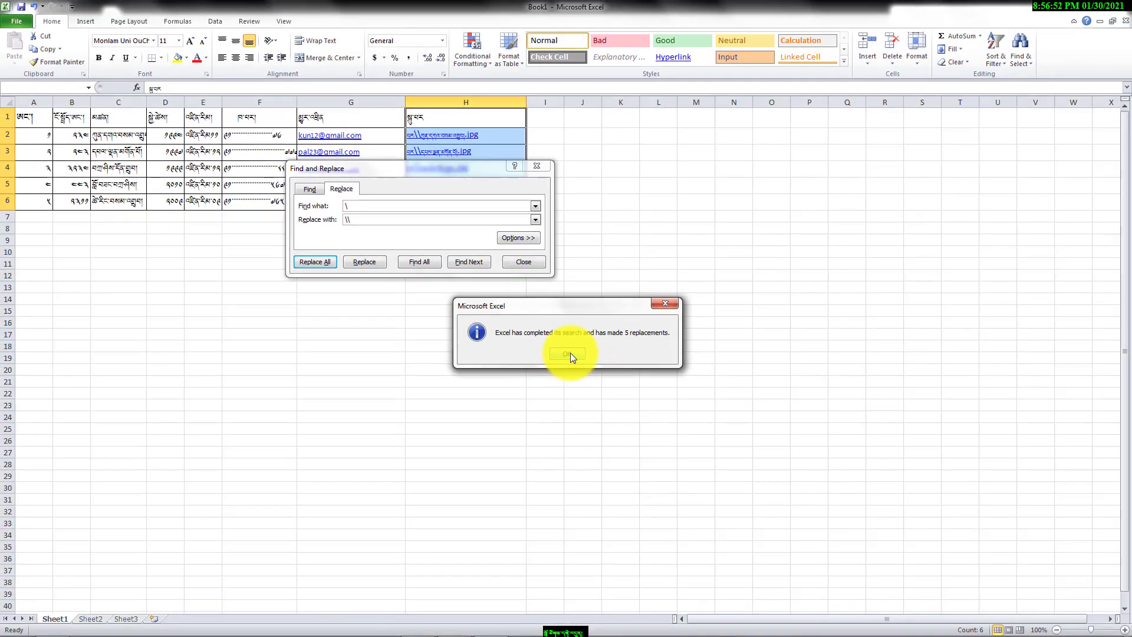
left_click(616, 399)
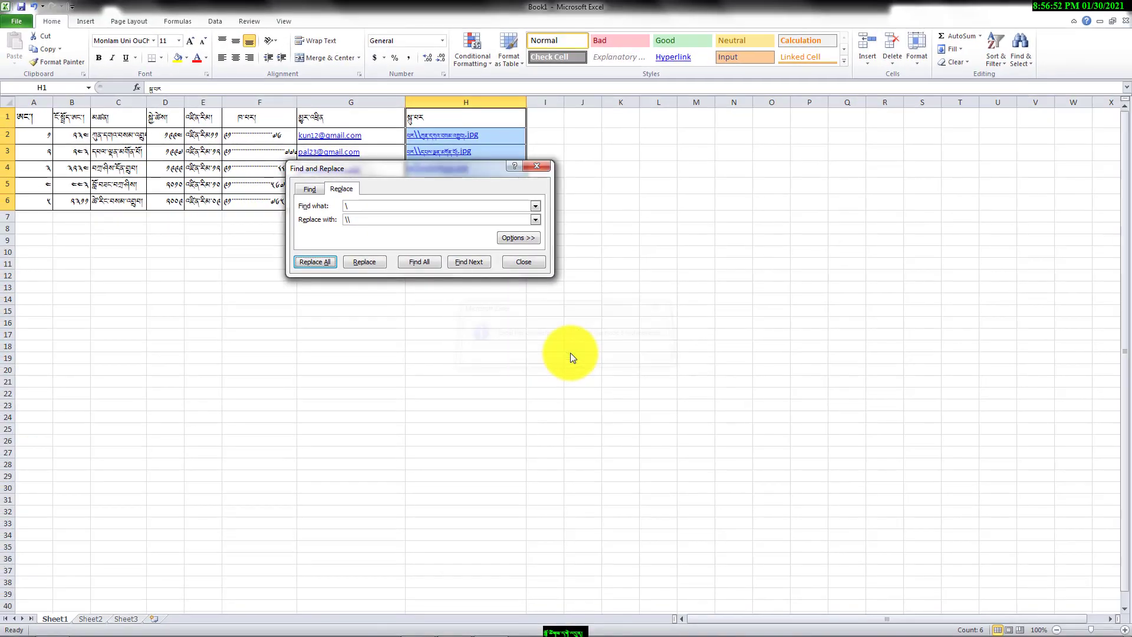
left_click(525, 263)
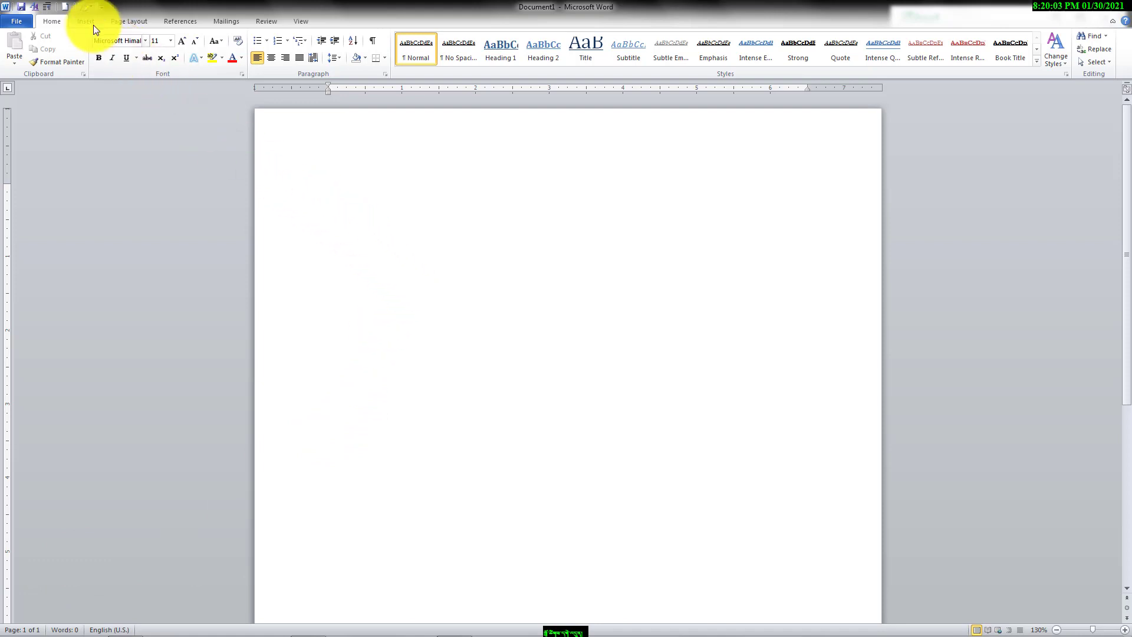
Step: Set the page margins of the blank Word document to Narrow, 0.5" on all sides
left_click(124, 21)
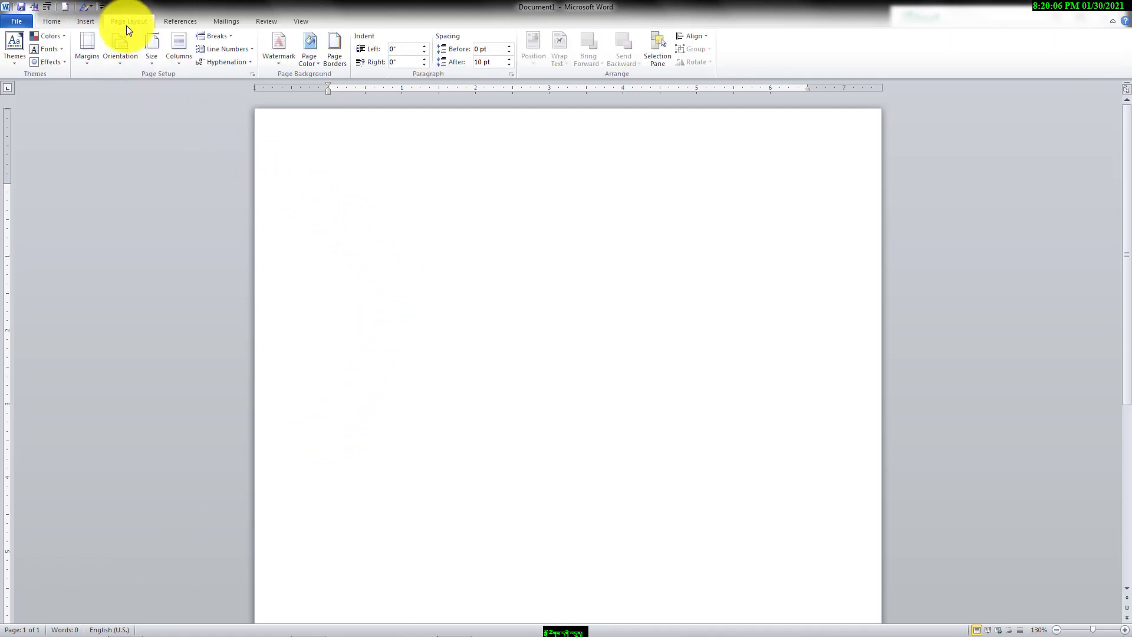
left_click(84, 59)
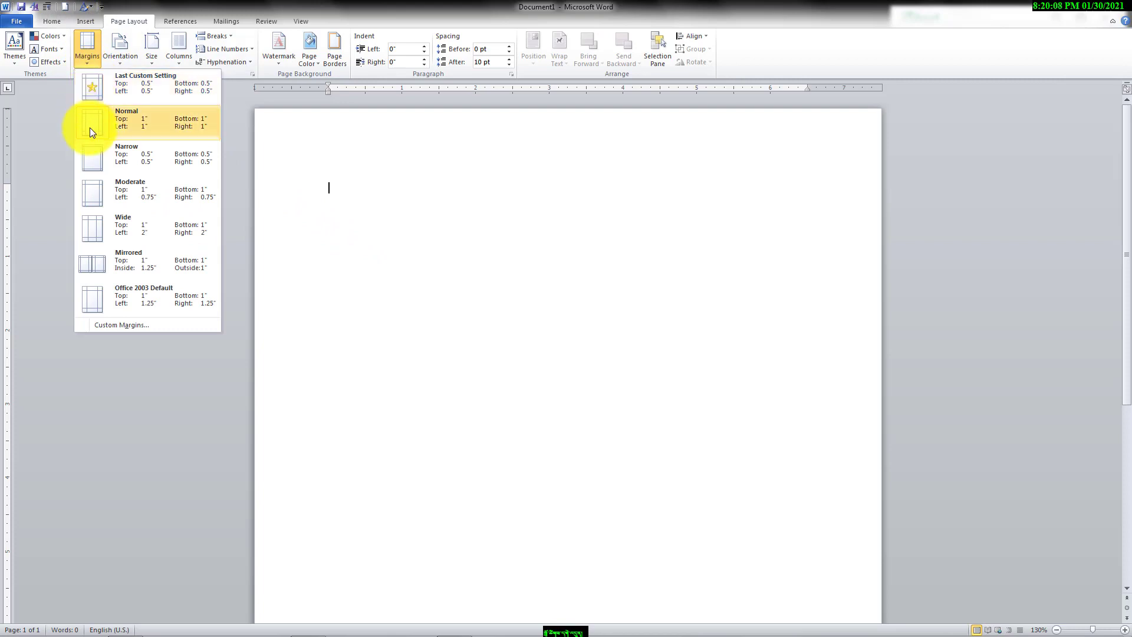
left_click(94, 164)
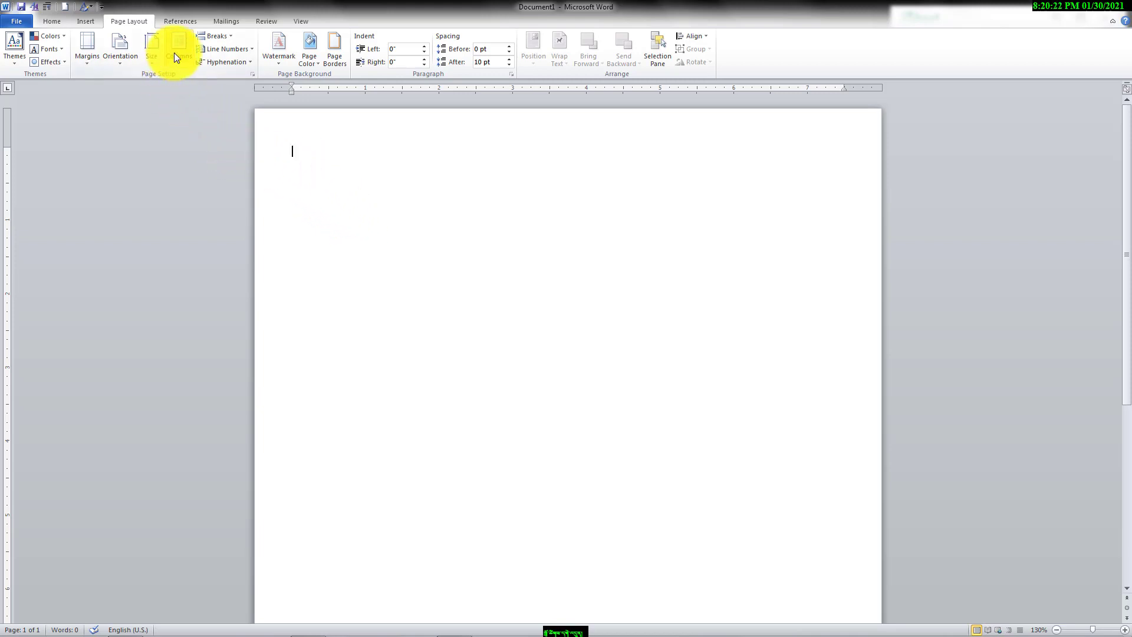
Step: Insert a table with three columns and two rows at the start of the document
left_click(87, 20)
left_click(93, 66)
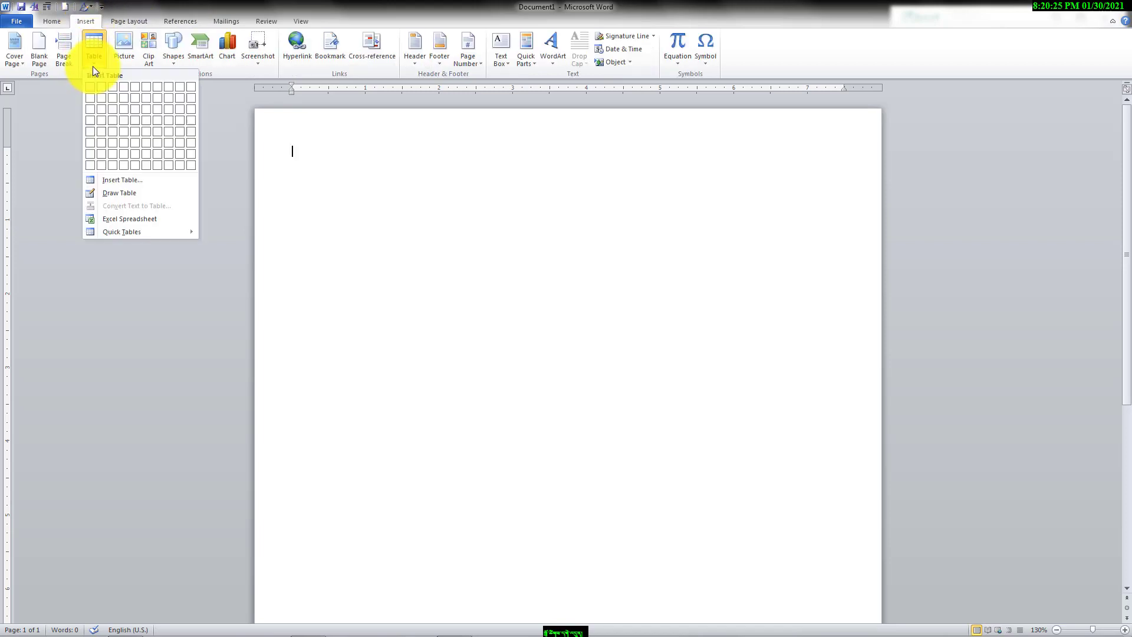
left_click(111, 95)
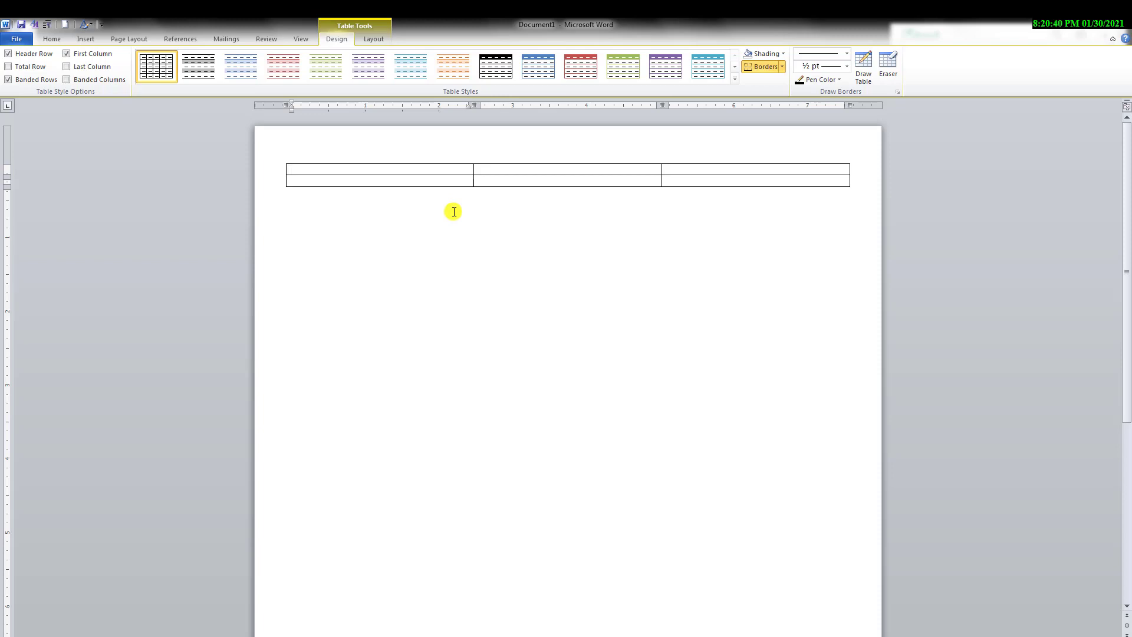
Step: Set the row height of the whole table to 3.7"
left_click(282, 158)
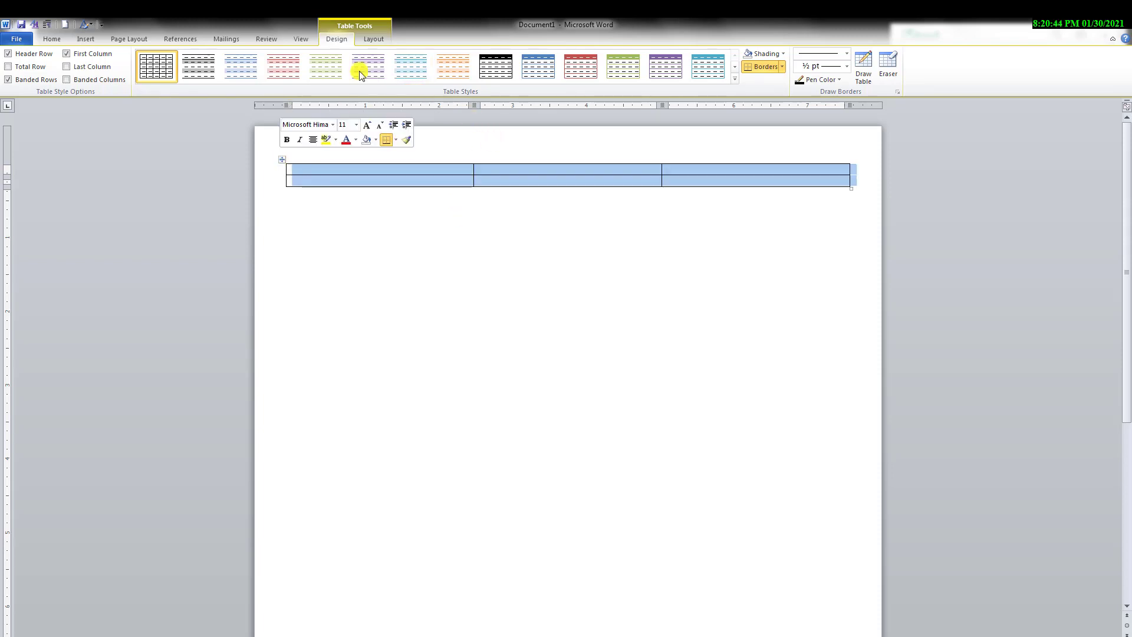
left_click(371, 37)
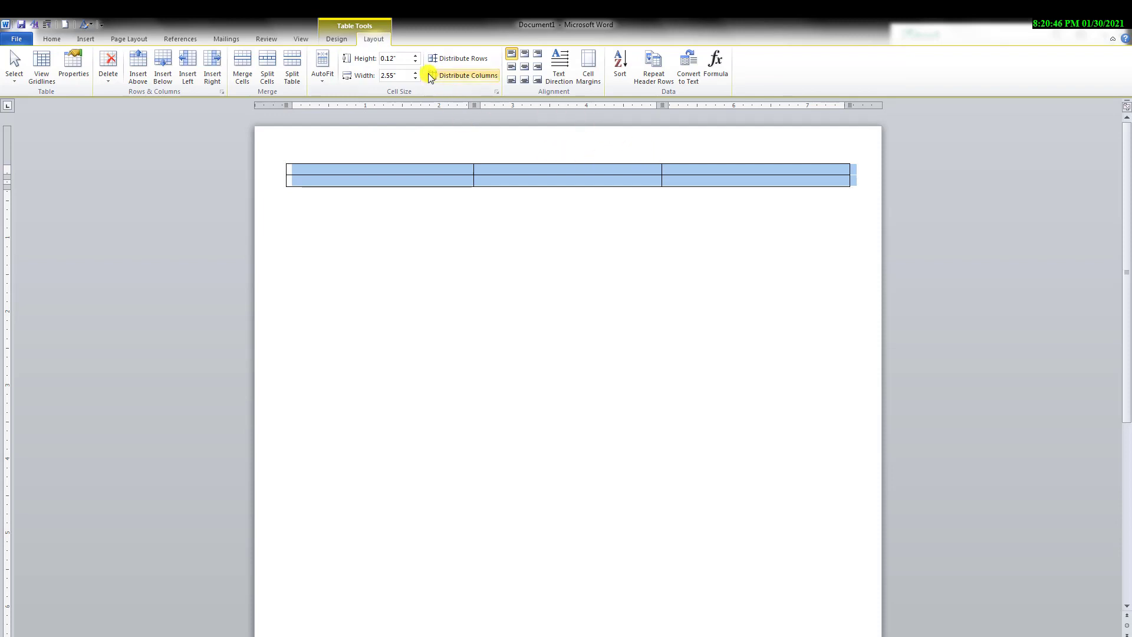
left_click(415, 56)
left_click_drag(415, 55, 415, 55)
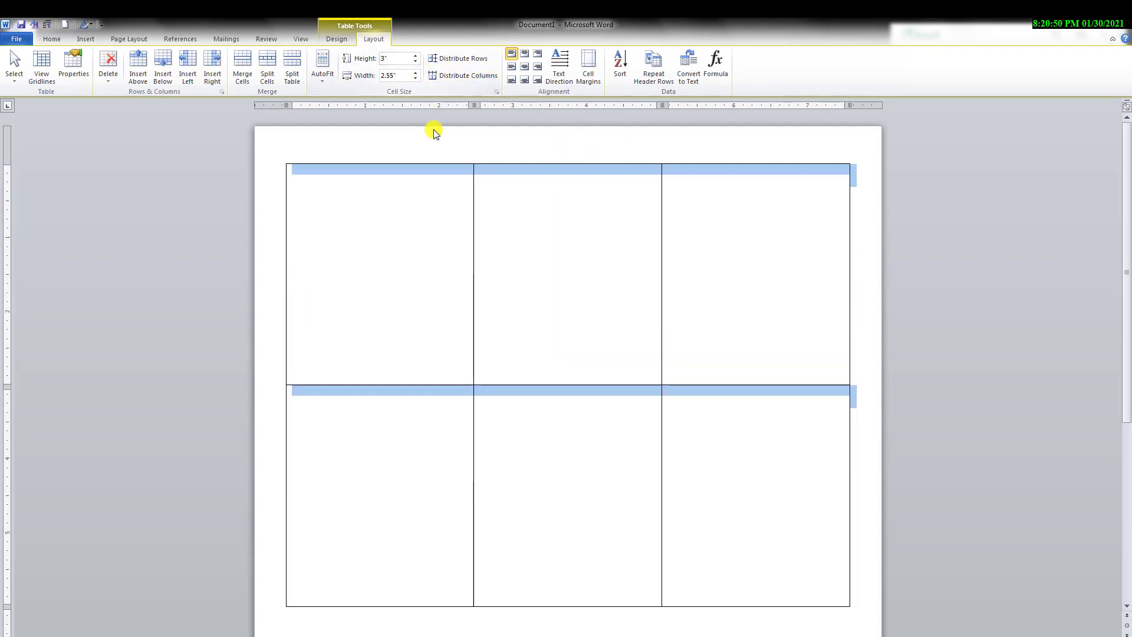
left_click(415, 55)
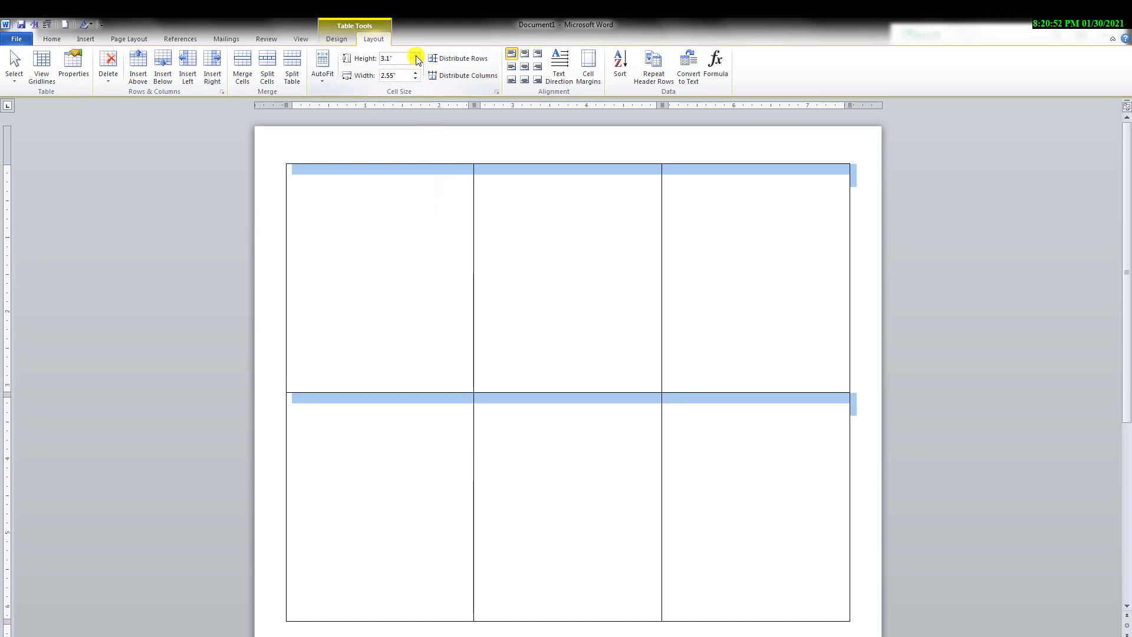
left_click(415, 55)
left_click(415, 55)
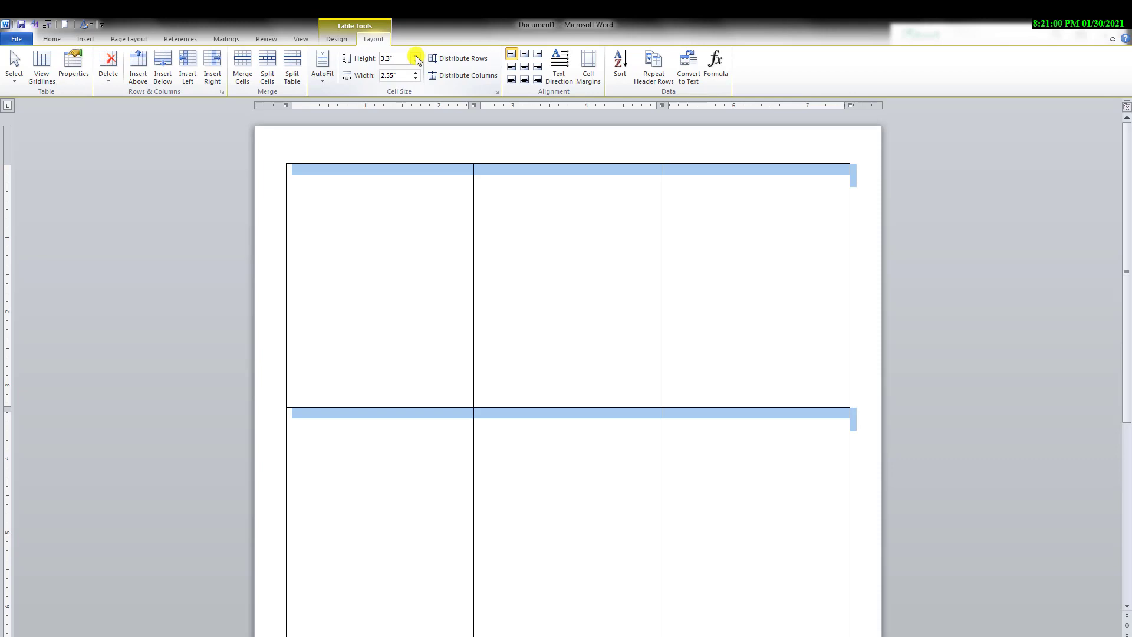
left_click(415, 55)
left_click(416, 56)
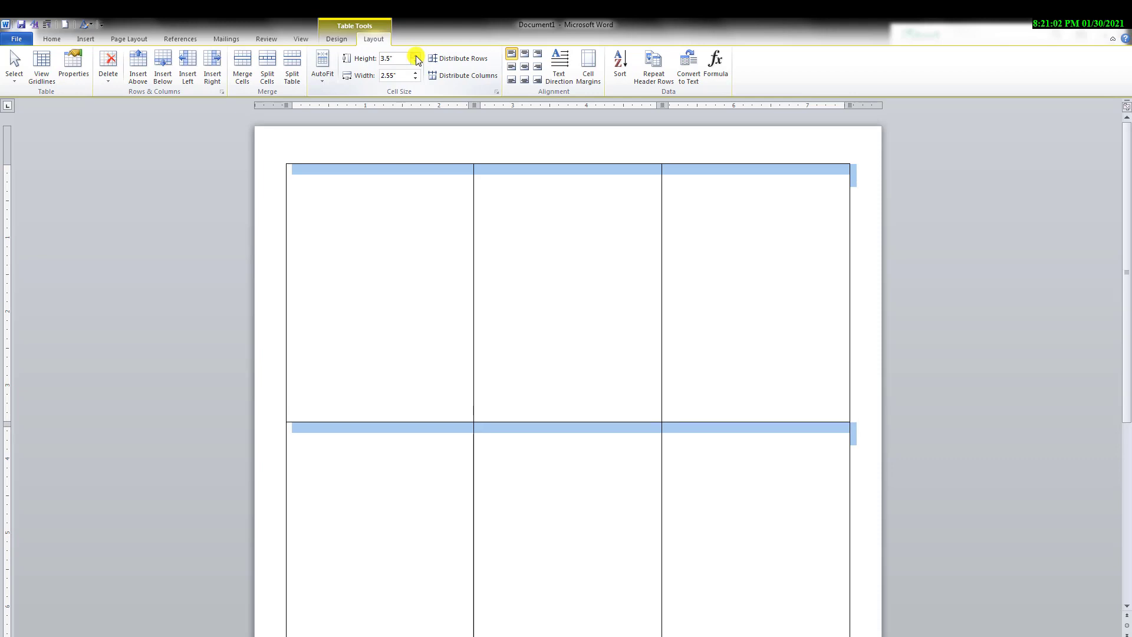
left_click(416, 56)
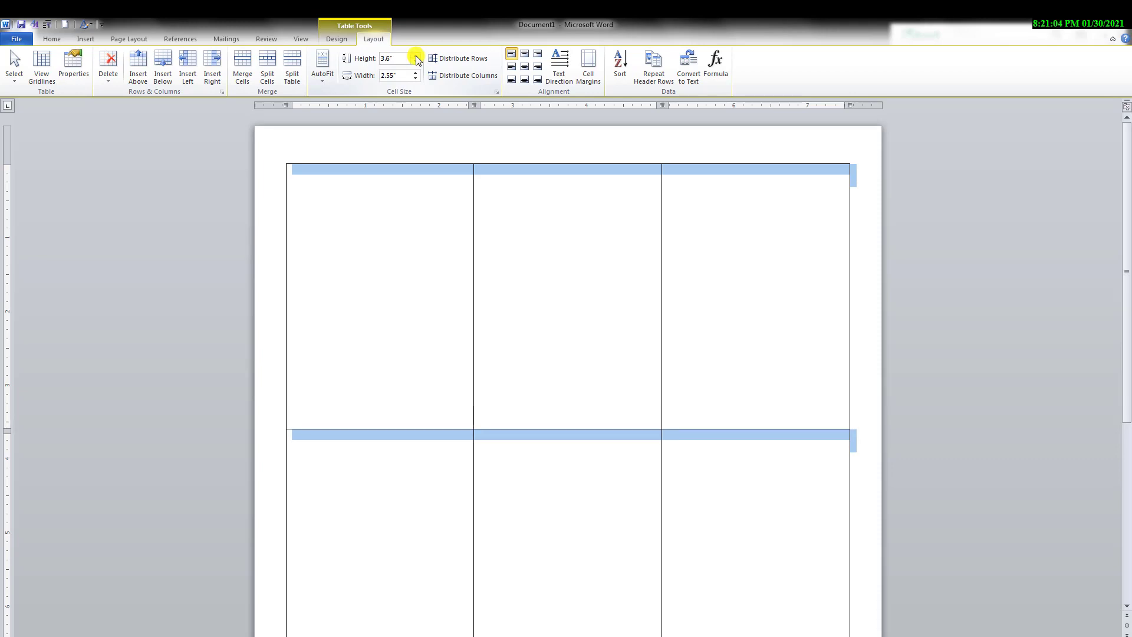
left_click(415, 55)
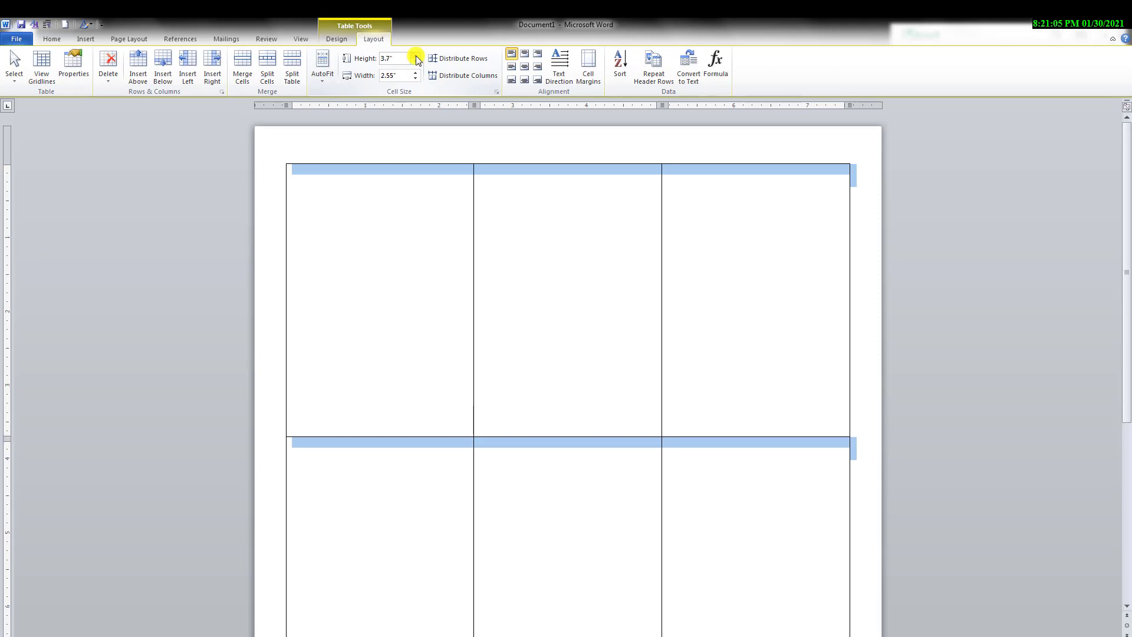
Step: Draw a rectangle about 2.54" wide and 0.4" high across the top of the first table cell and fill it red
left_click(563, 275)
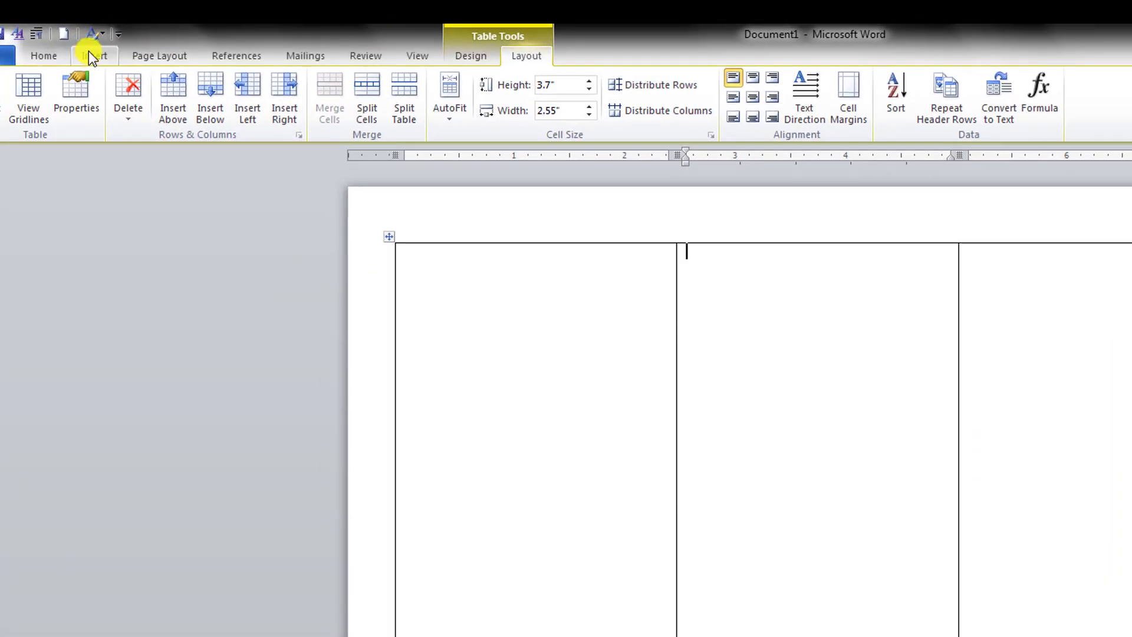
left_click(90, 53)
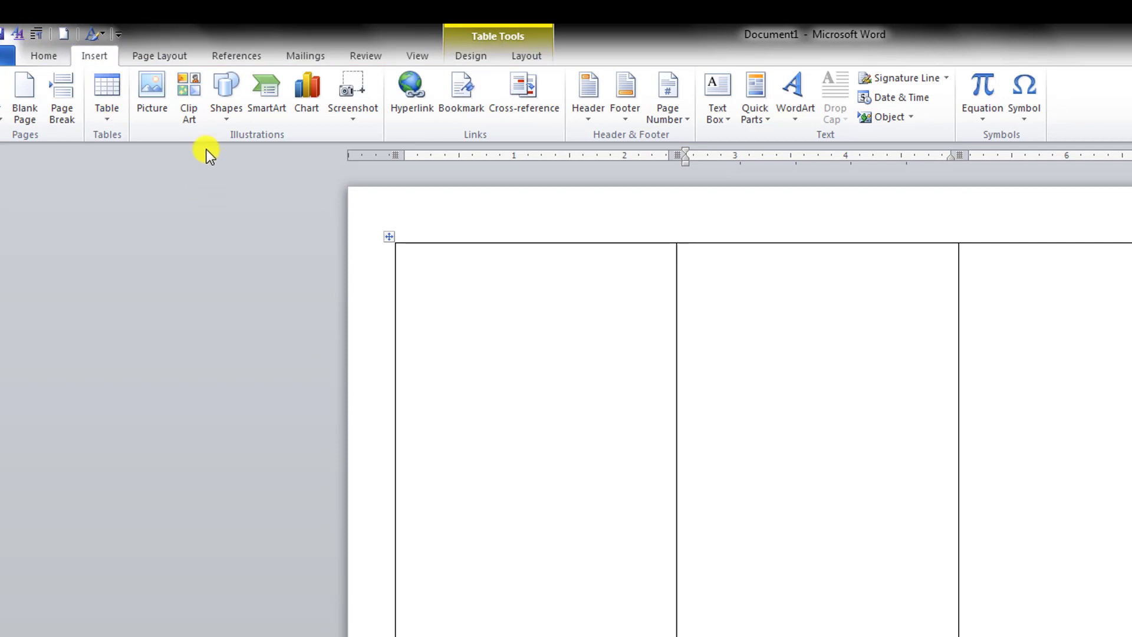
left_click(224, 121)
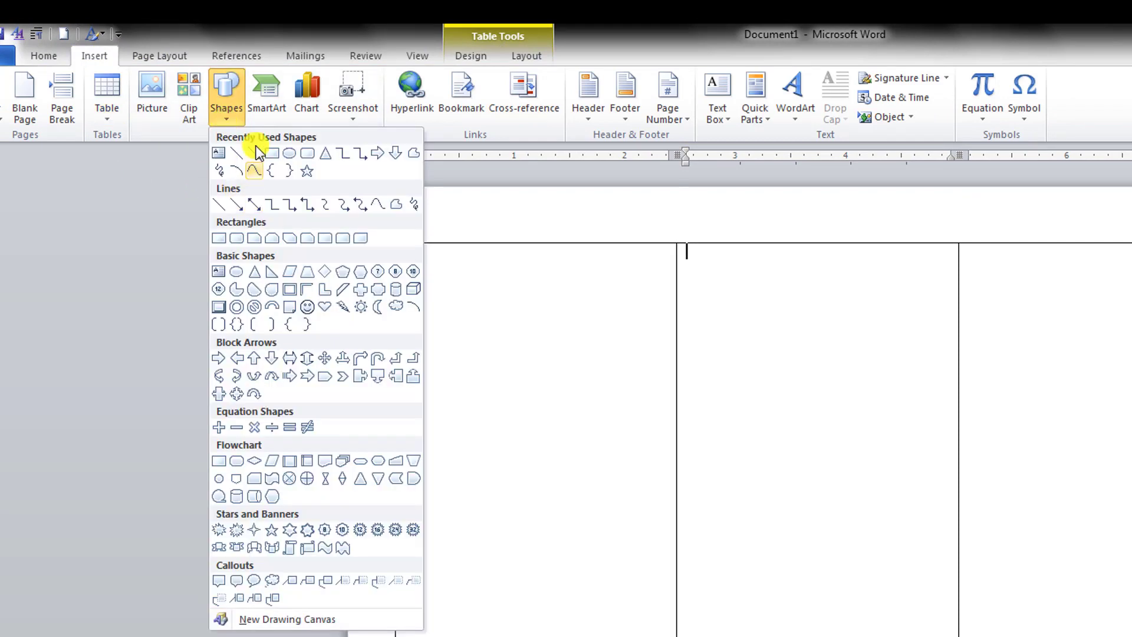
left_click(274, 155)
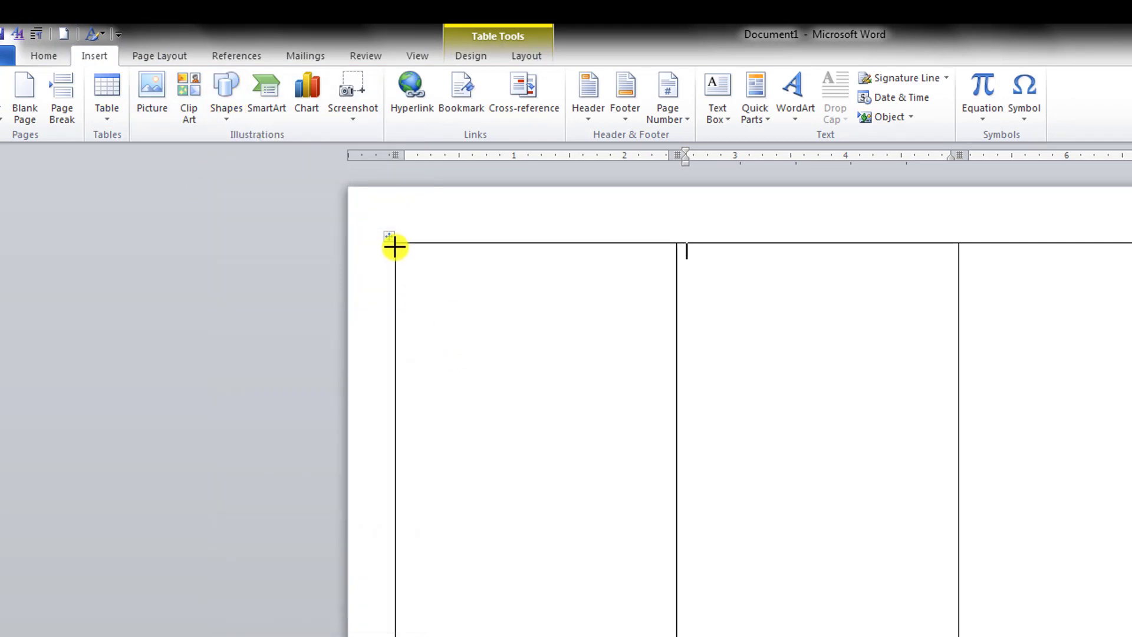
mouse_move(394, 245)
left_mouse_down()
mouse_move(429, 271)
mouse_move(675, 289)
left_mouse_up()
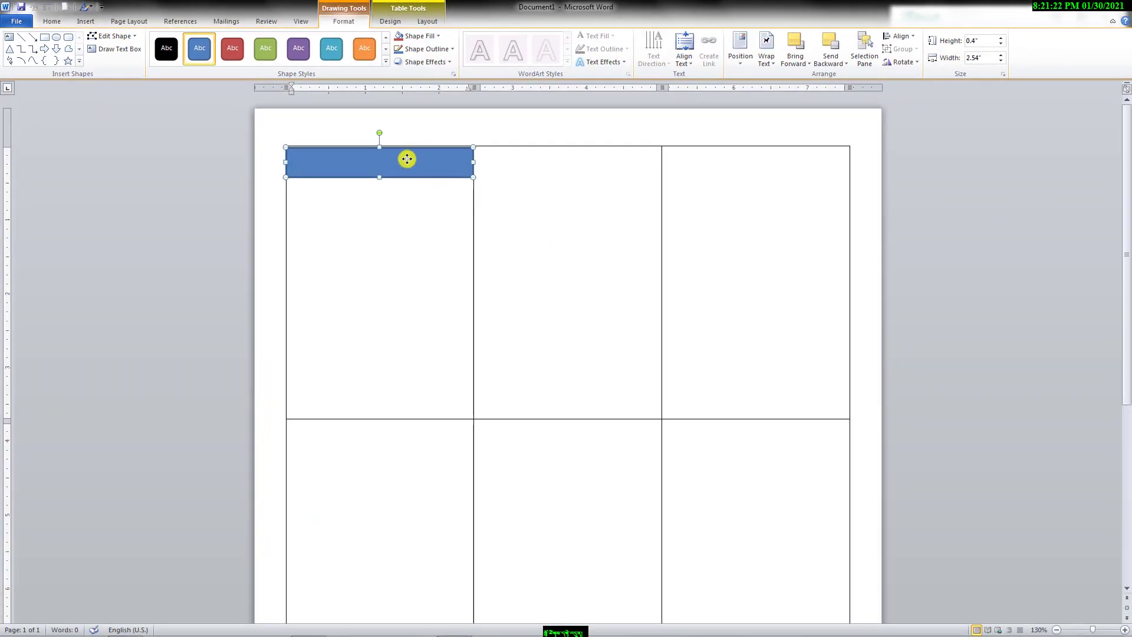
left_click(412, 36)
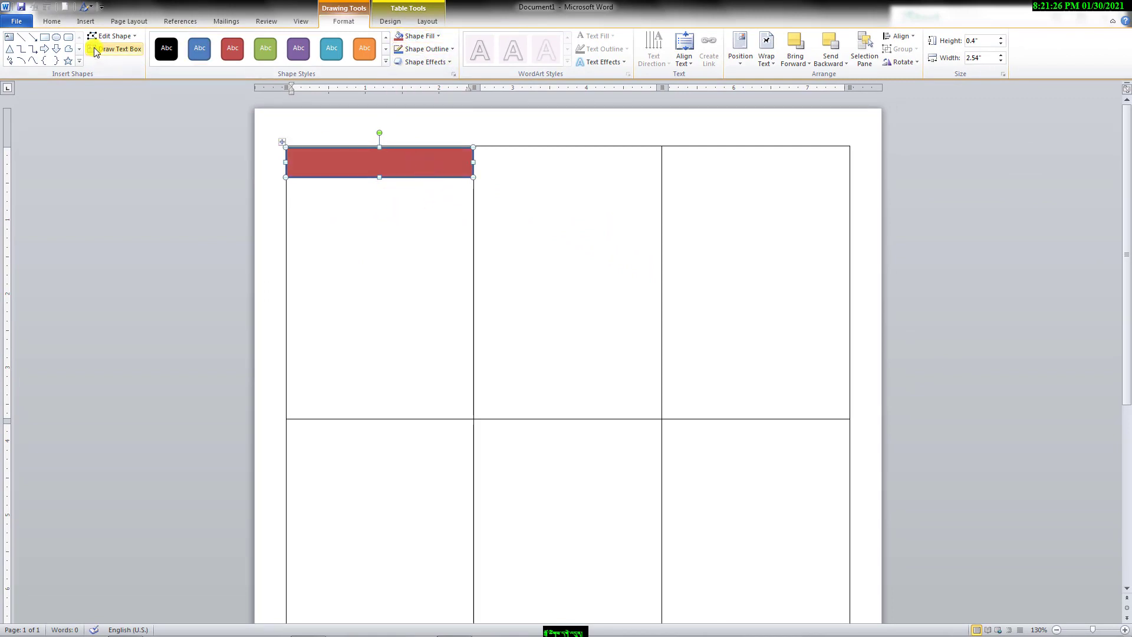
Step: Edit the red rectangle's points to bend its bottom edge into a wave, making the shape about 0.59" high
left_click(110, 36)
left_click(122, 66)
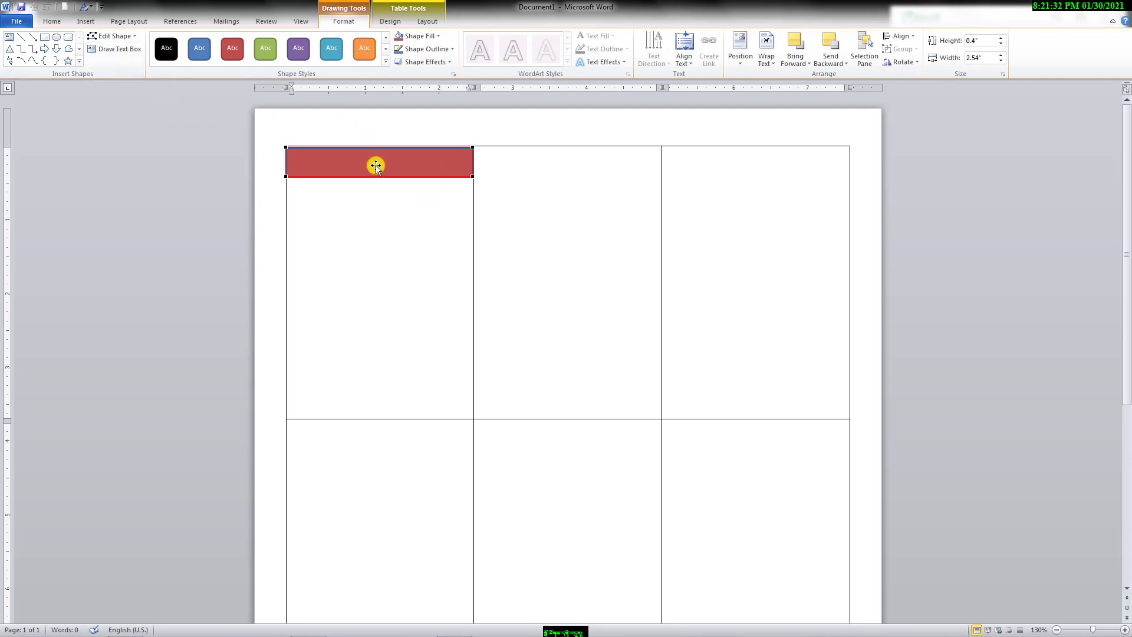
left_click(474, 174)
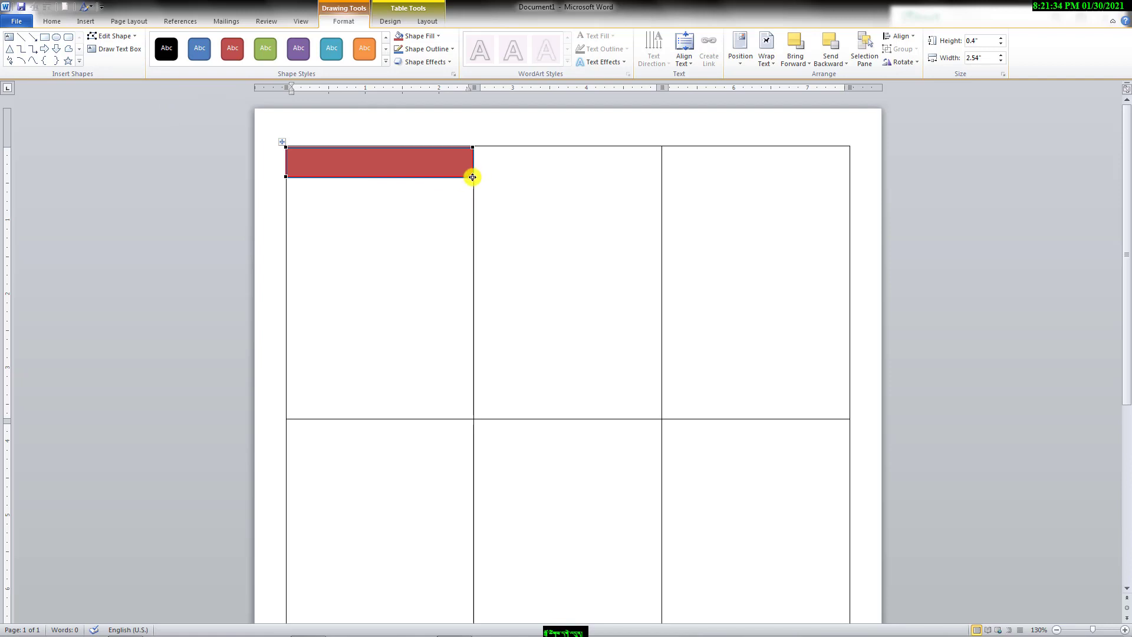
left_click_drag(408, 177, 437, 208)
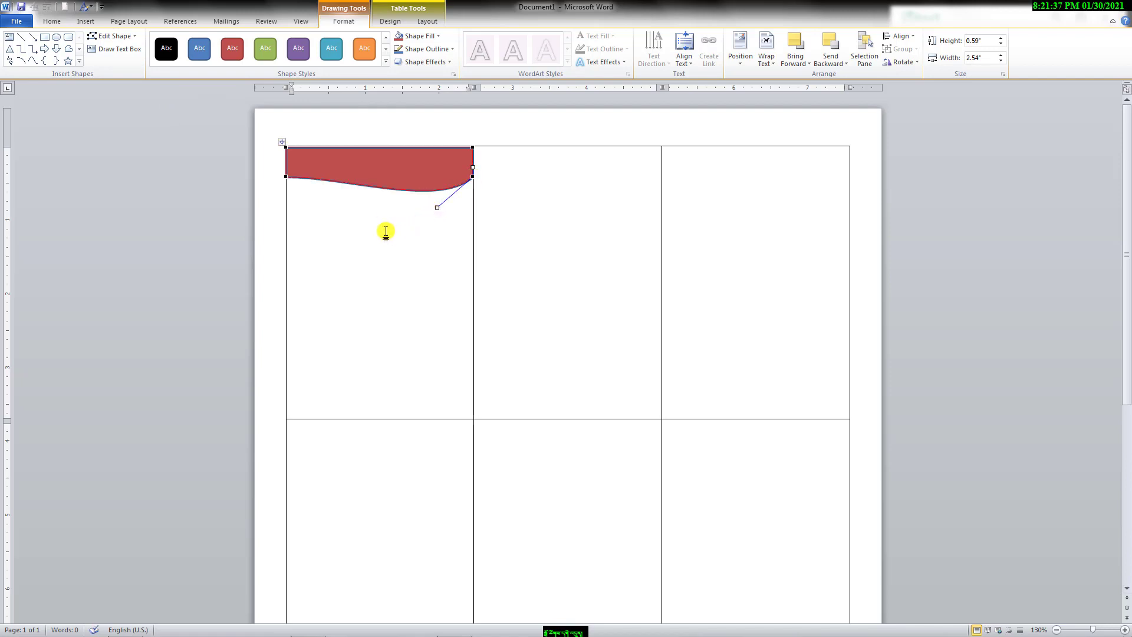
Step: Remove the outline of the red wave shape
left_click(370, 164)
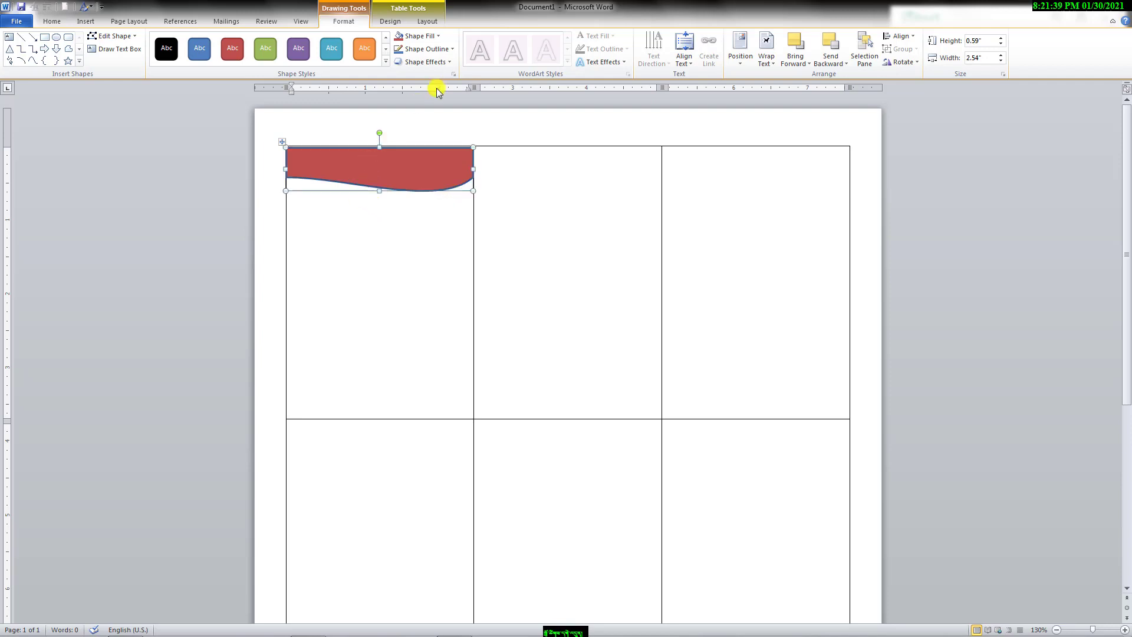
left_click(428, 49)
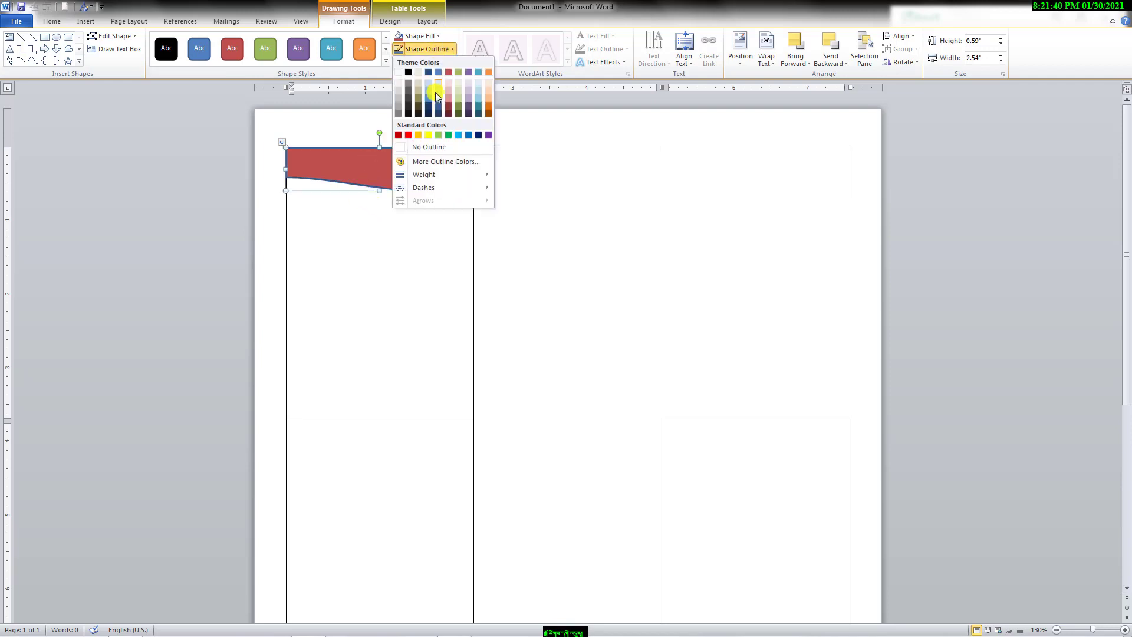
left_click(430, 146)
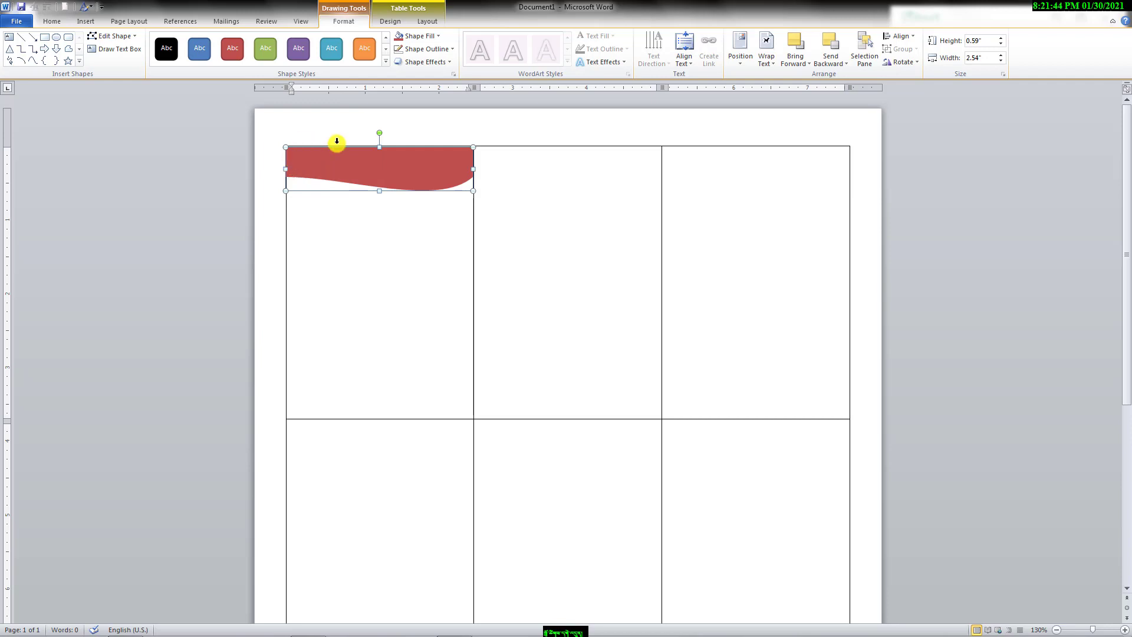
left_click(383, 221)
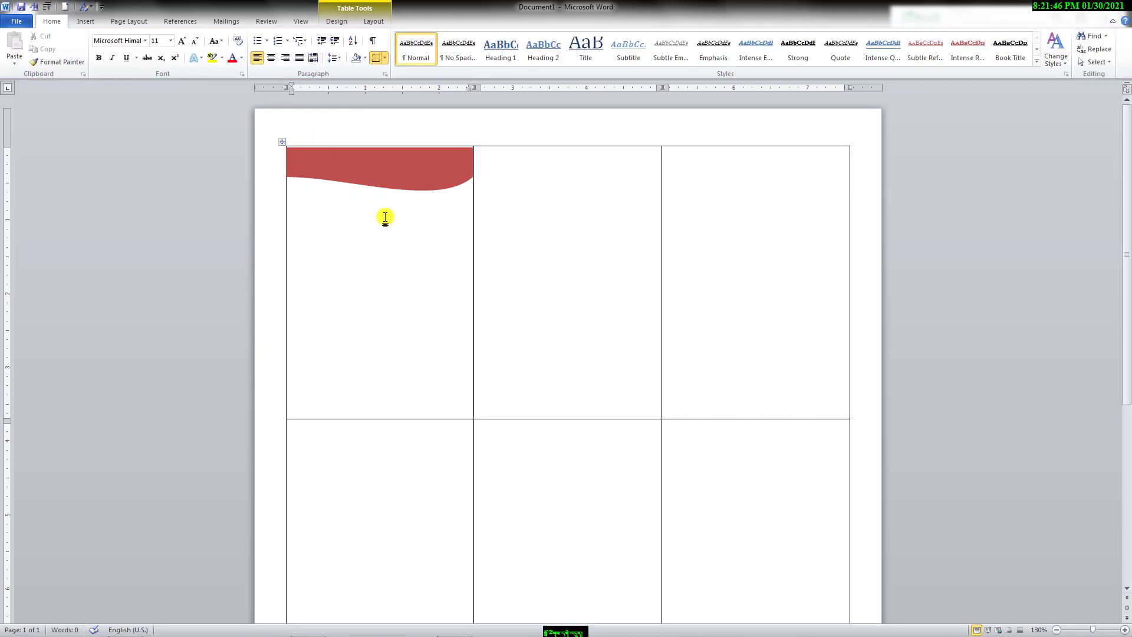
Step: Add the text "གློག་ཀླད་འཛིན་གྲྭ།" to the red wave shape in the Monlam Uni OuChan2 font
left_click(407, 172)
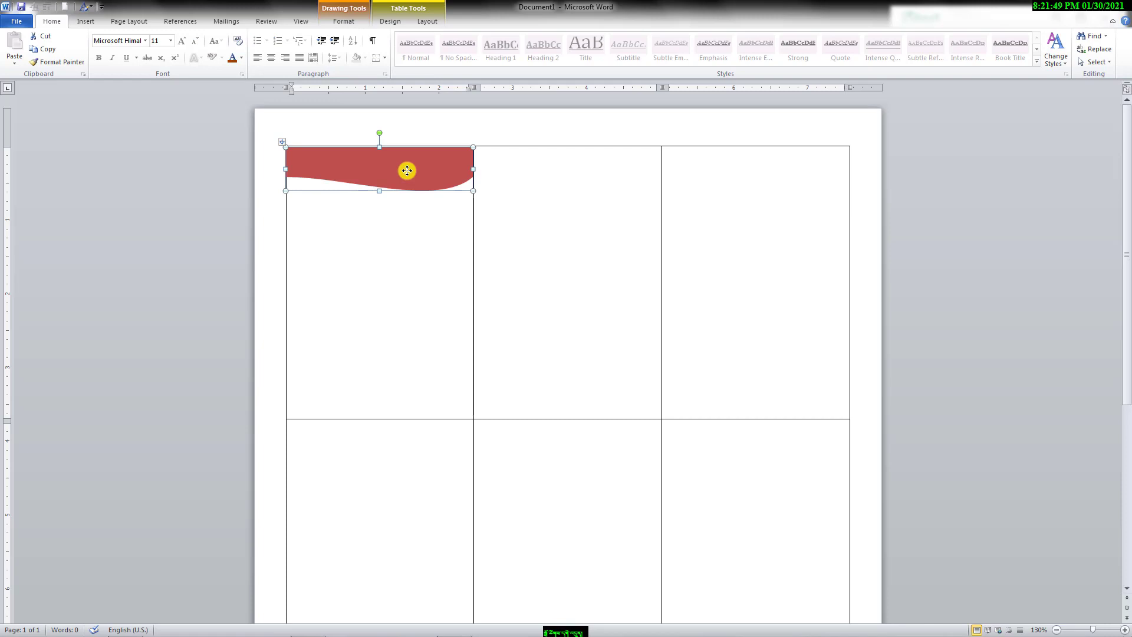
right_click(406, 170)
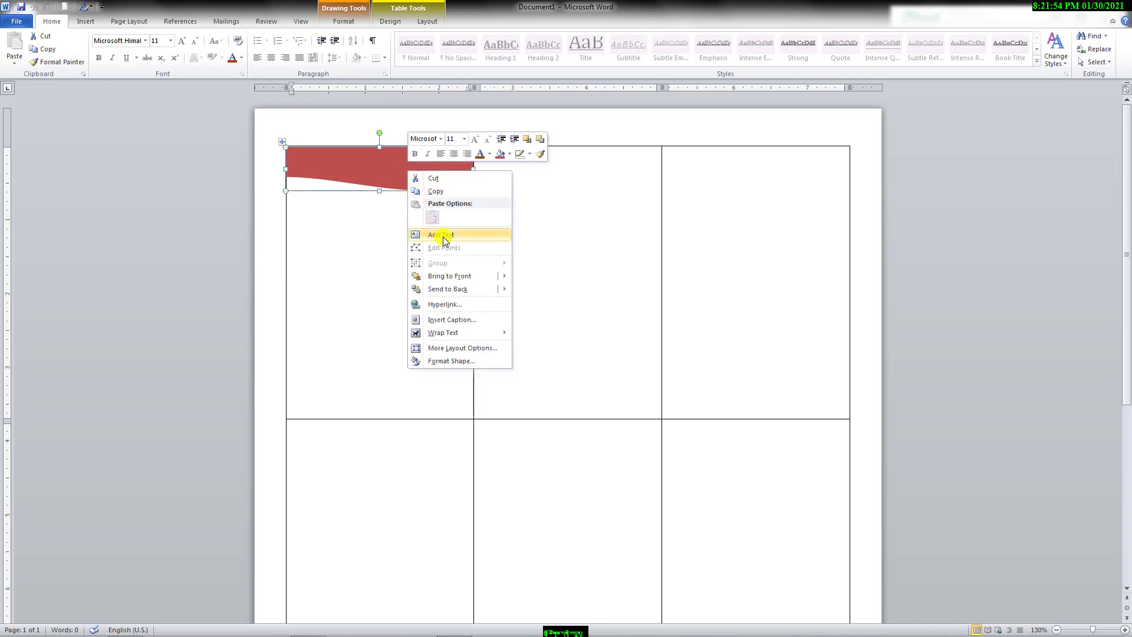
left_click(439, 236)
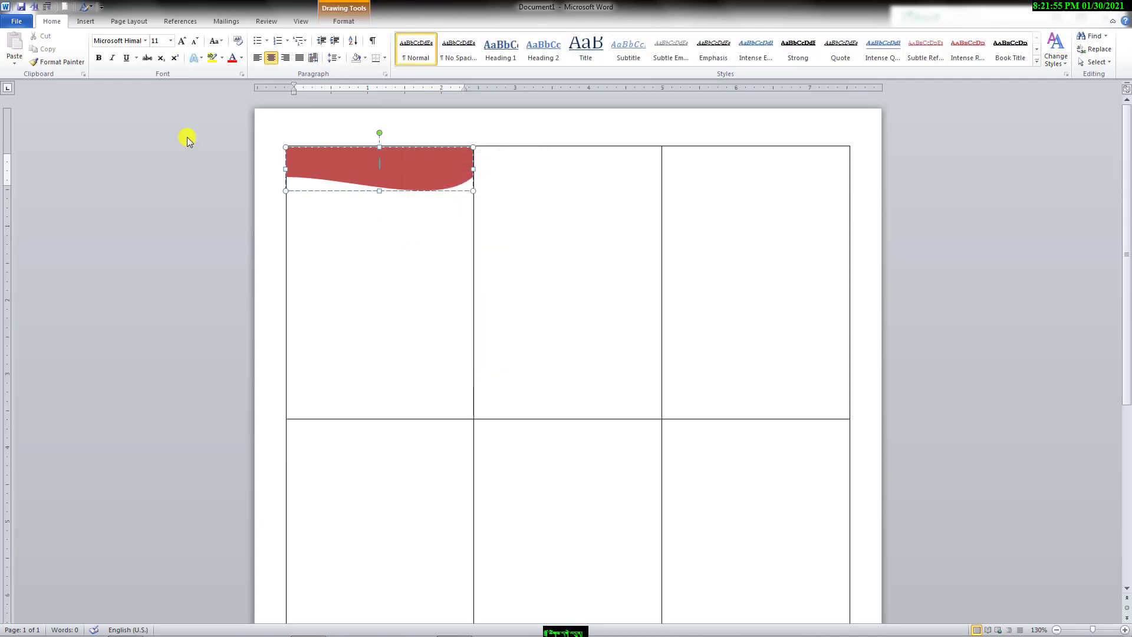
left_click(146, 41)
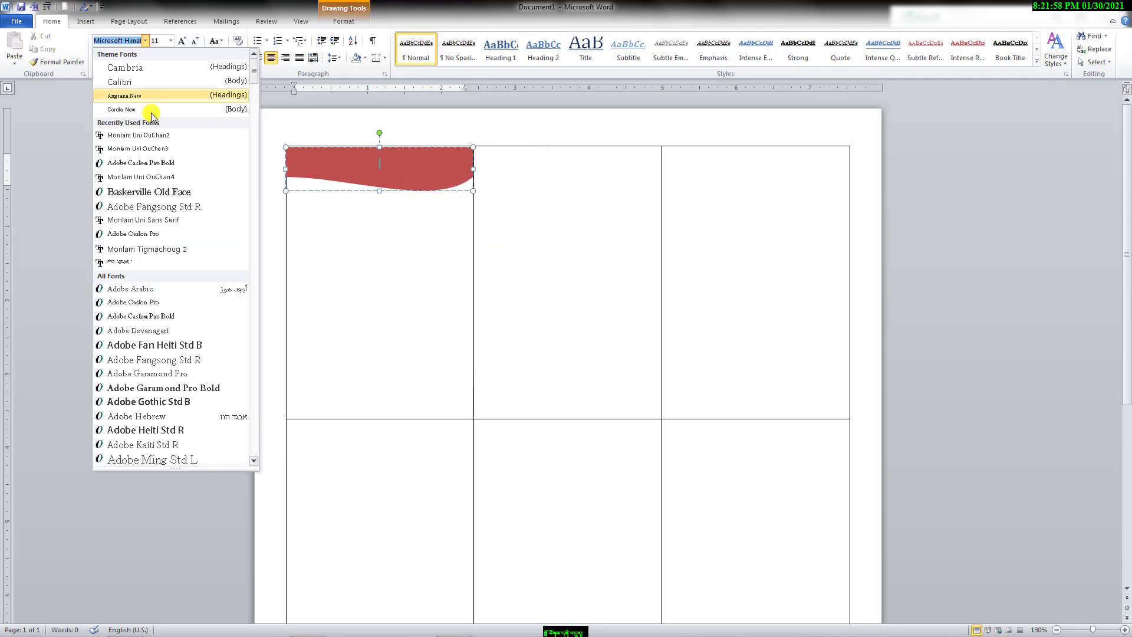
left_click(151, 135)
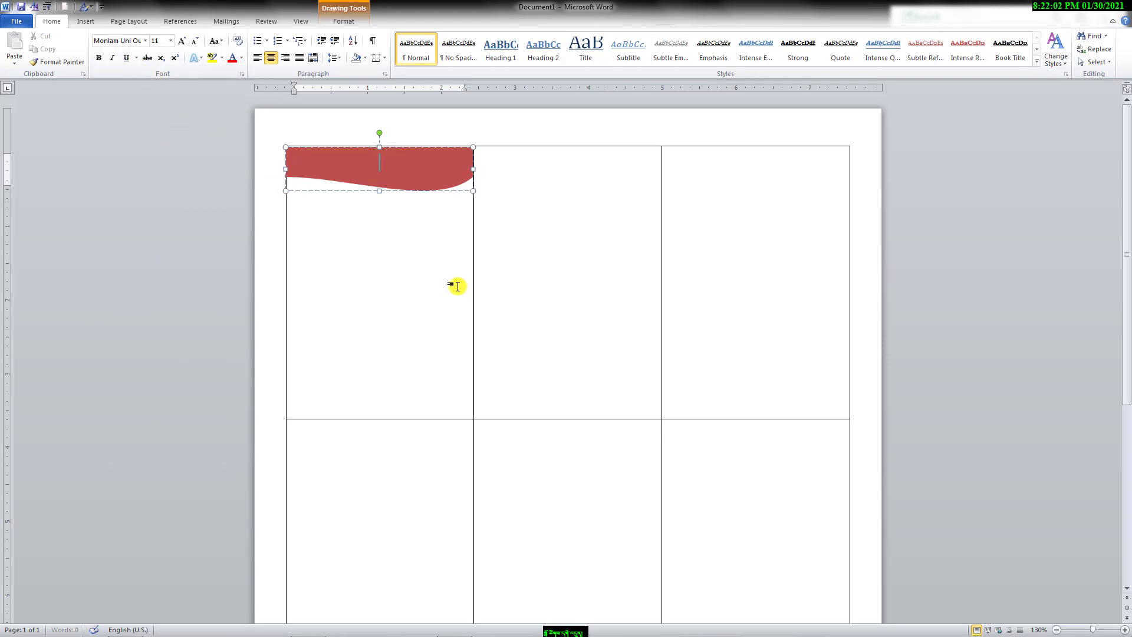
type("ga")
key("BackSpace")
key("BackSpace")
key("BackSpace")
type("གླ")
type("ོག")
type("་ག")
type("ླད་འཛ")
type("ིན")
type("་པ")
type("ུ།")
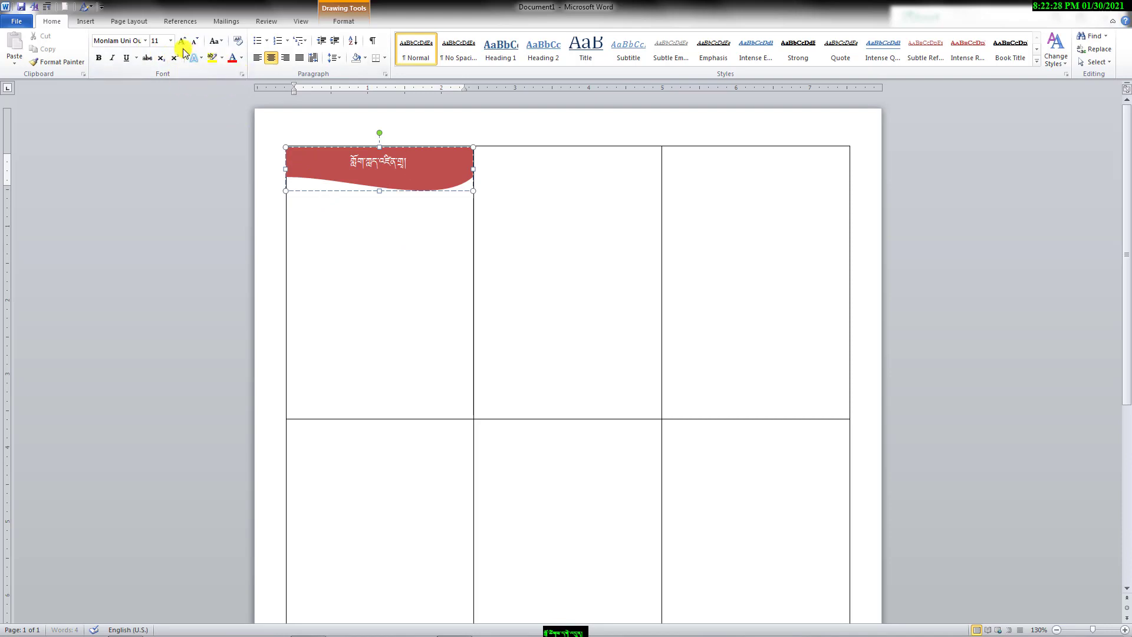
Step: Enlarge the text in the red wave shape to font size 16
left_click_drag(416, 162, 322, 162)
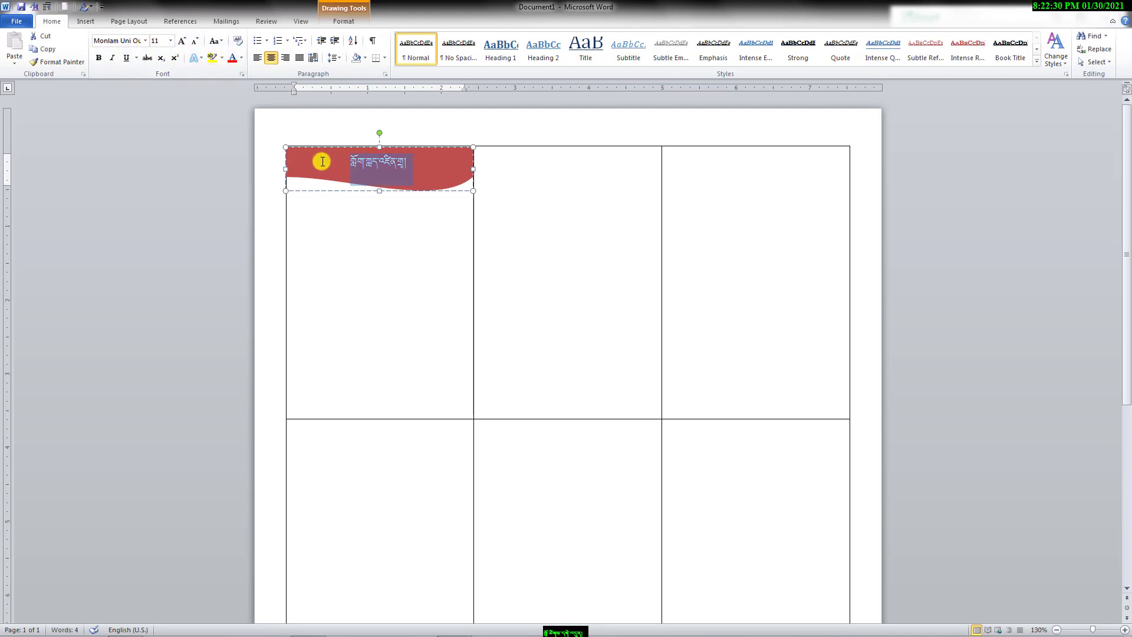
left_click(181, 42)
left_click(181, 42)
left_click(181, 43)
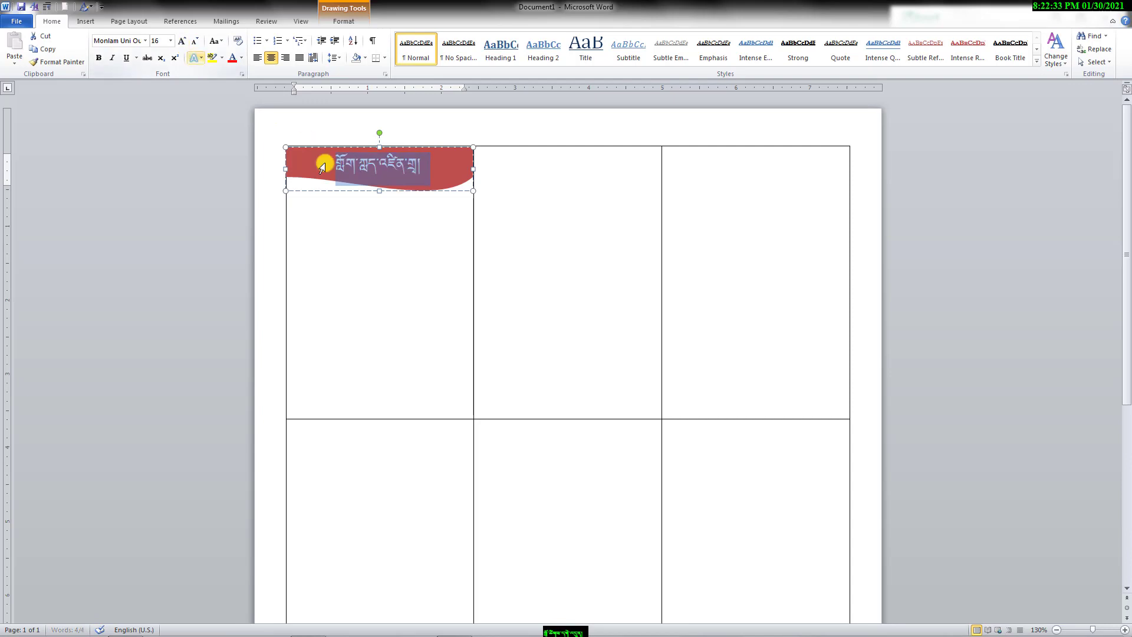
left_click(398, 190)
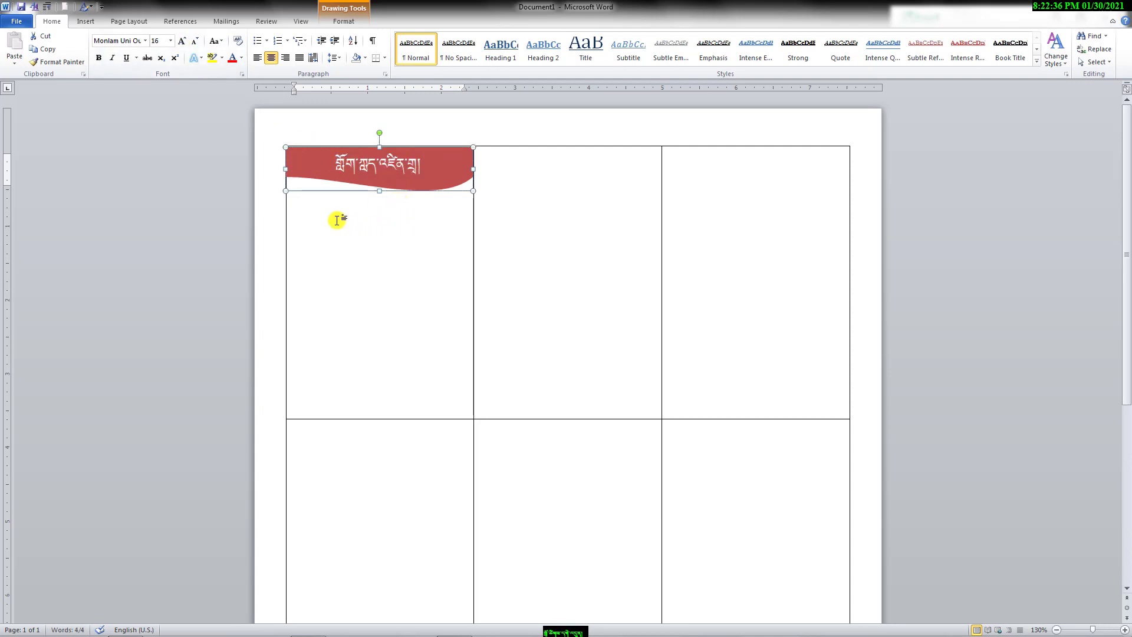
Step: Reduce the Word and Excel windows so that the Excel list is visible beside the Word document, and return to Word
left_click(301, 209)
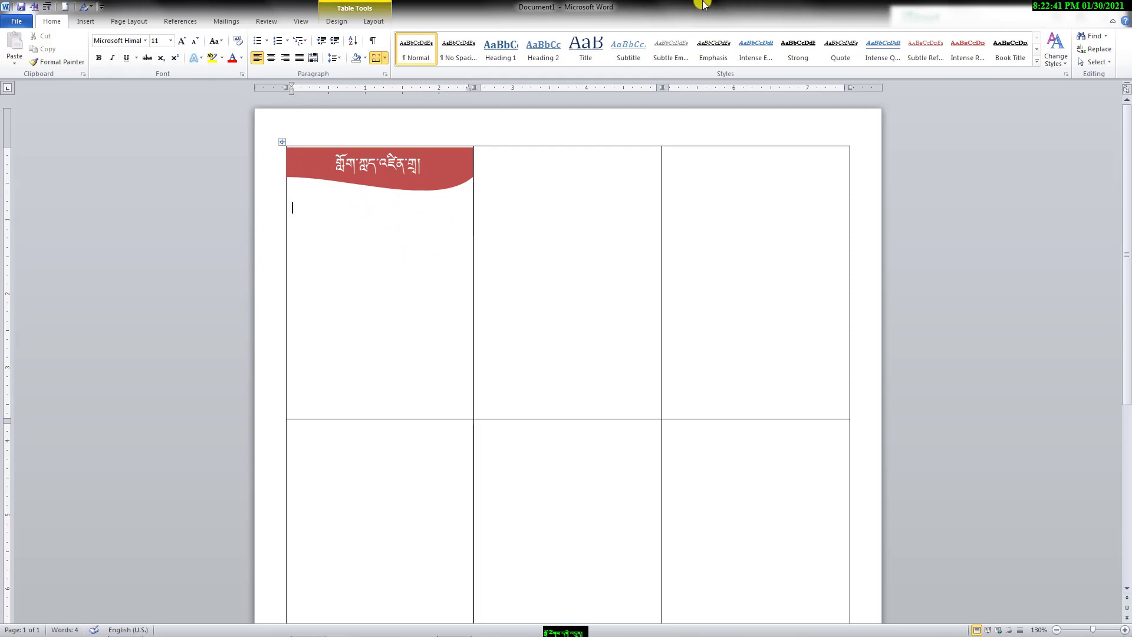
left_click(1093, 7)
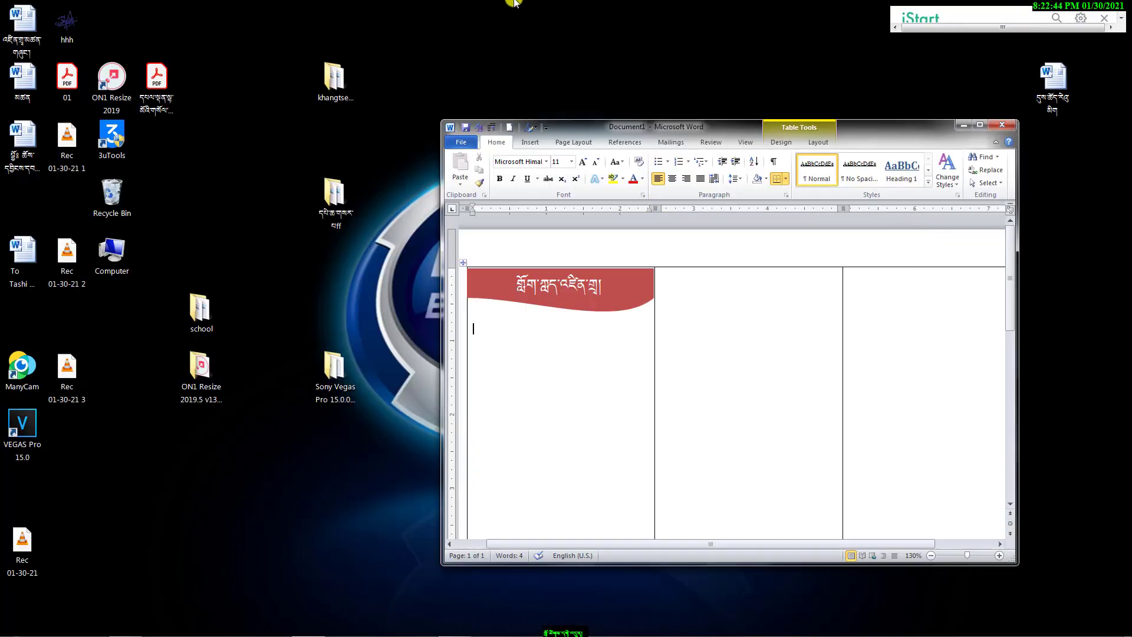
mouse_move(513, 3)
left_click(680, 27)
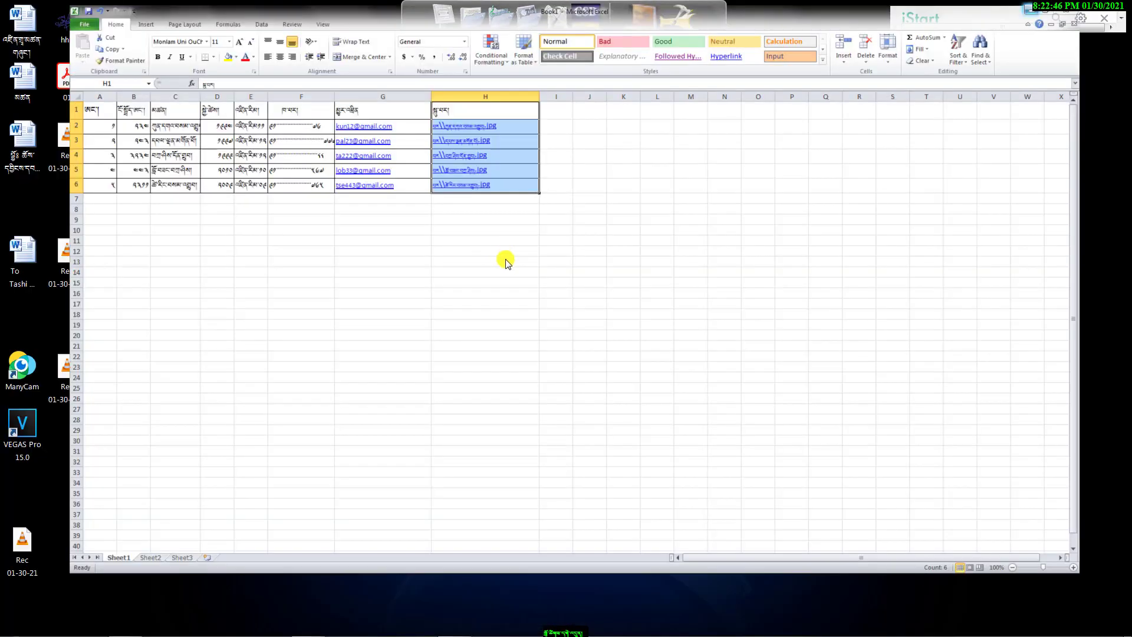
left_click(1091, 9)
left_click(884, 127)
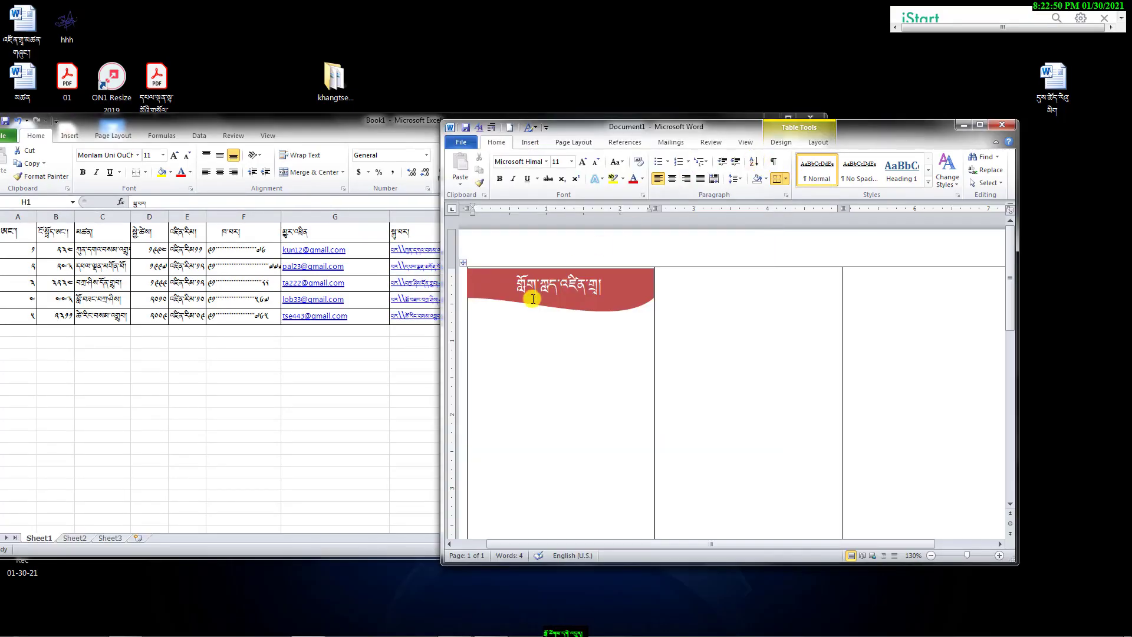
Step: Start the text below the red wave shape in the card cell and set its font to Monlam Uni OuChan2
left_click(482, 319)
type("ཀ")
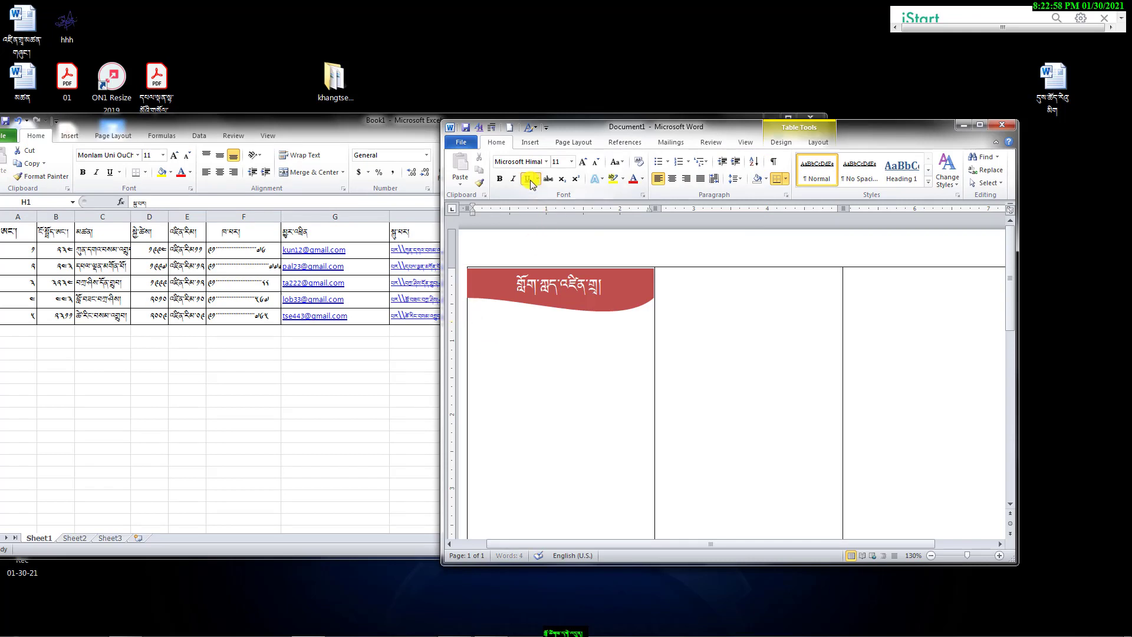
left_click(546, 161)
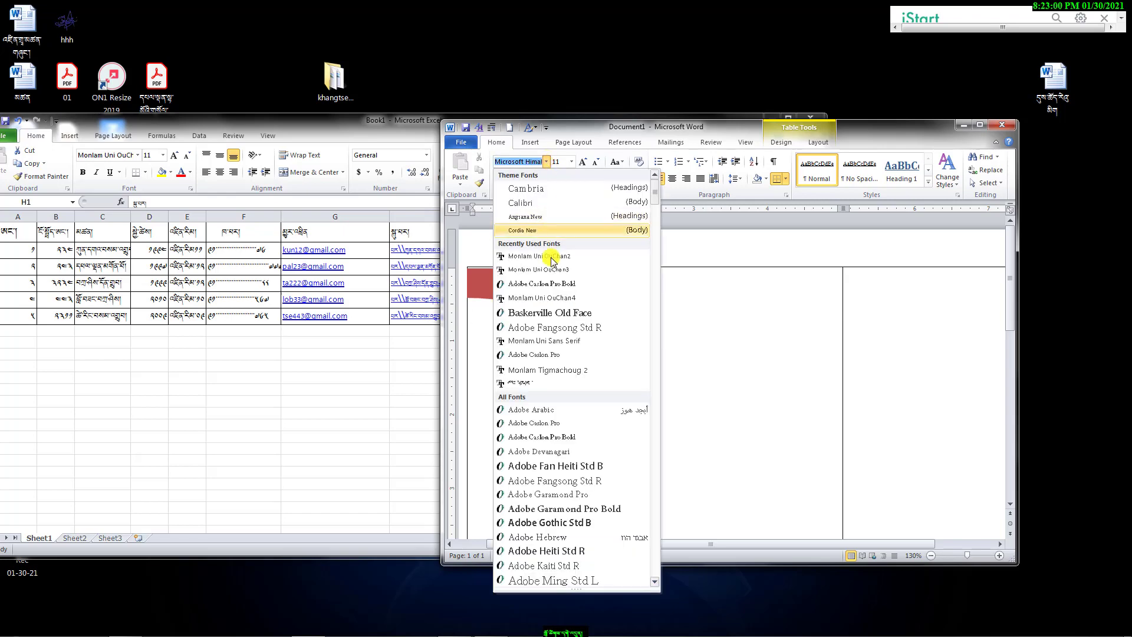
left_click(559, 258)
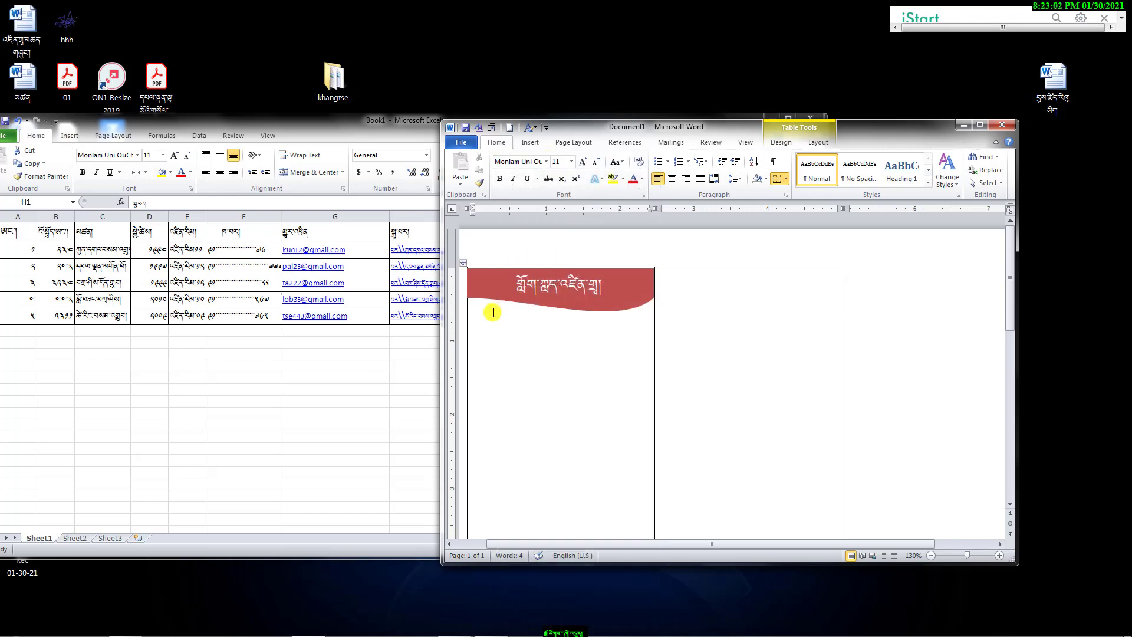
Step: Enter the labels "ངོ་སྤྲོད་ཨང་།", "མཚན།" and "སྐྱེ་ཚེས།" on separate lines below the red wave shape
type("ང")
type("་སྐྱ")
type("ཤང")
type("།")
type("ཚ")
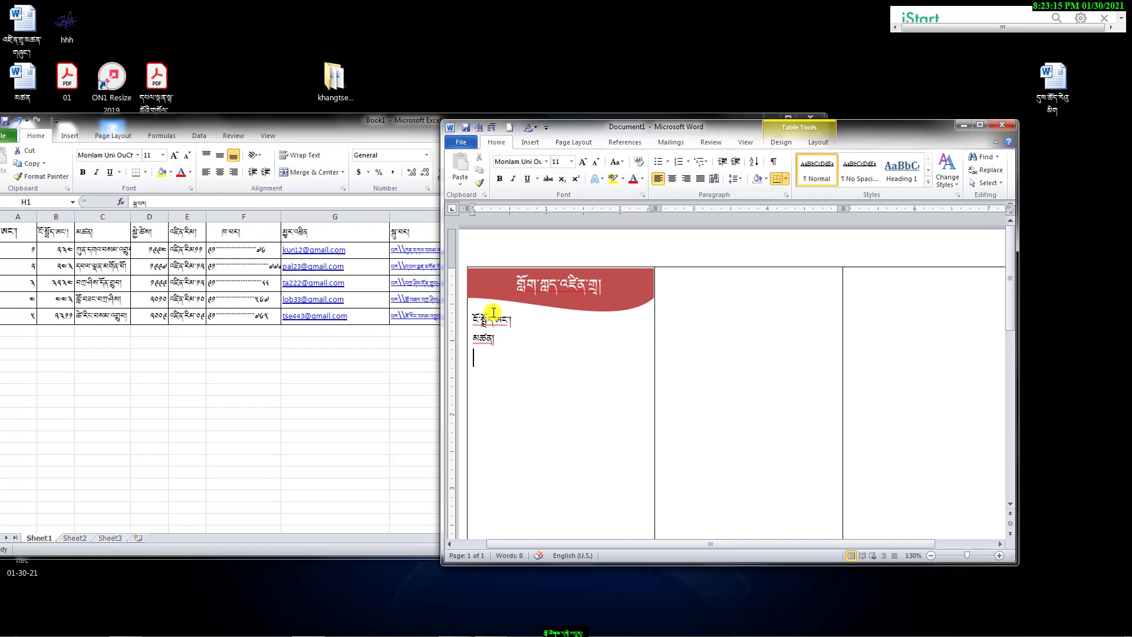
type("ྱེ་ཚེས།")
key("Return")
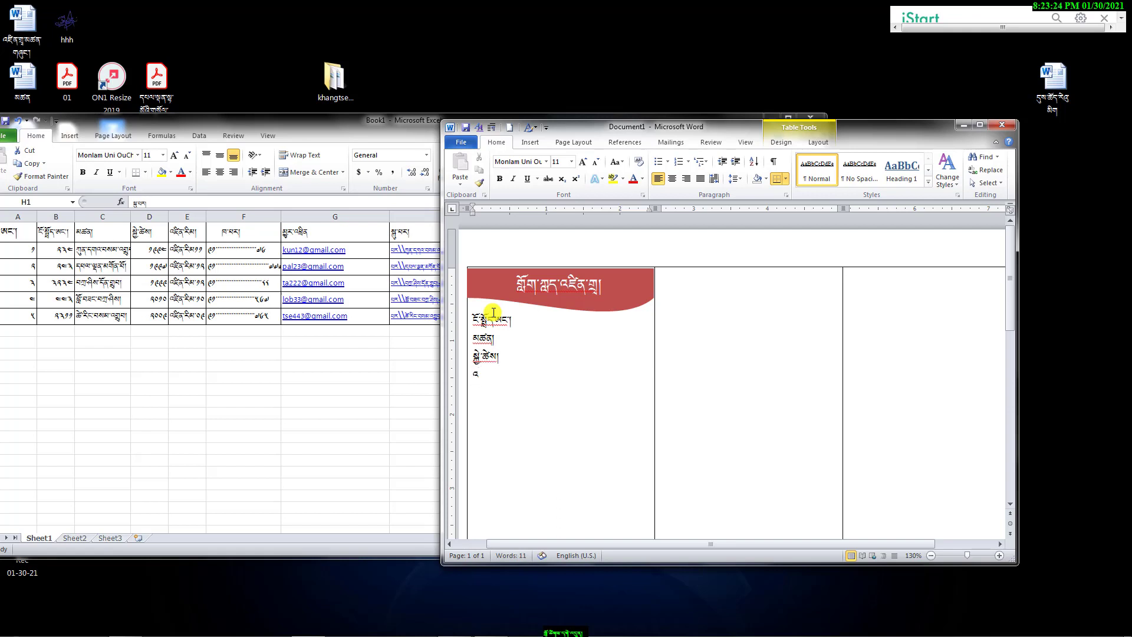
Step: Add the labels "འཛིན་རིམ།", "ཁ་པར།" and "མྱུར་འཕྲིན" on separate lines below the "སྐྱེ་ཚེས།" label
type("འཛིན་རི")
type("མ། ")
type("ཁ་བྱང། ")
type("སྡུར་འཛིན")
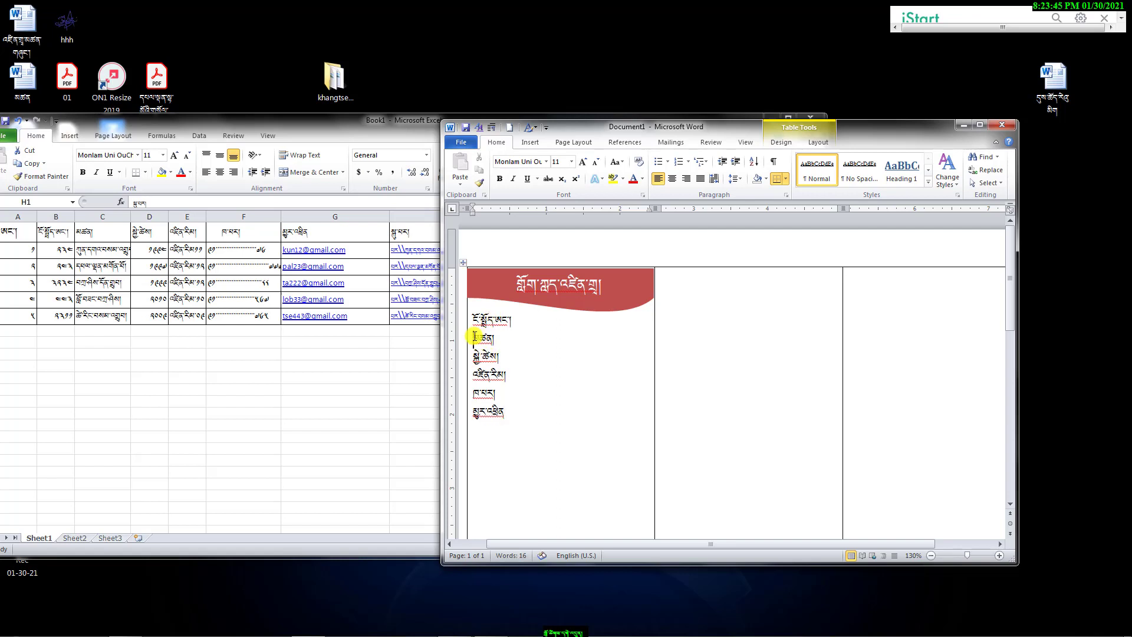
Step: Insert five blank lines above the "མཚན།" label and maximize the Word window
key("Return")
key("Return")
key("Return")
key("Return")
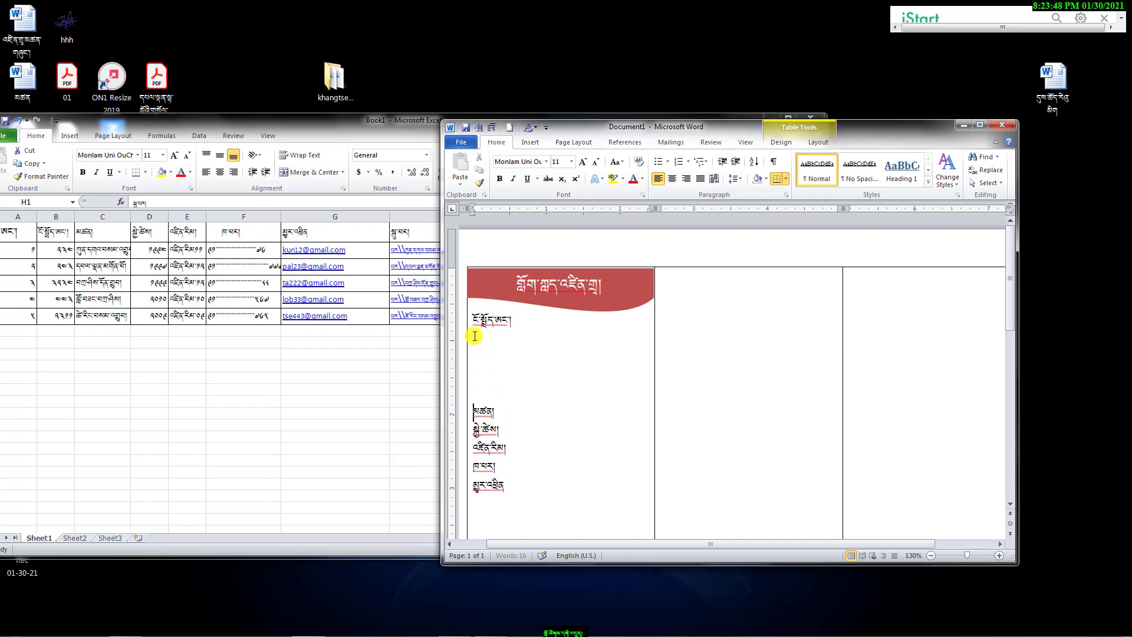
key("Return")
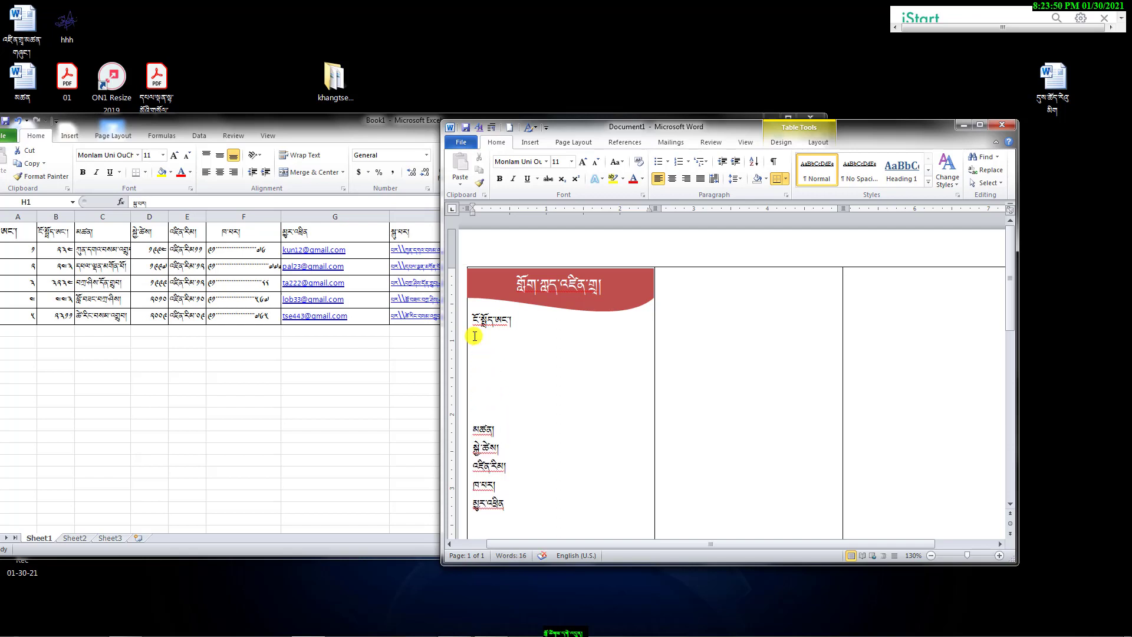
left_click(979, 126)
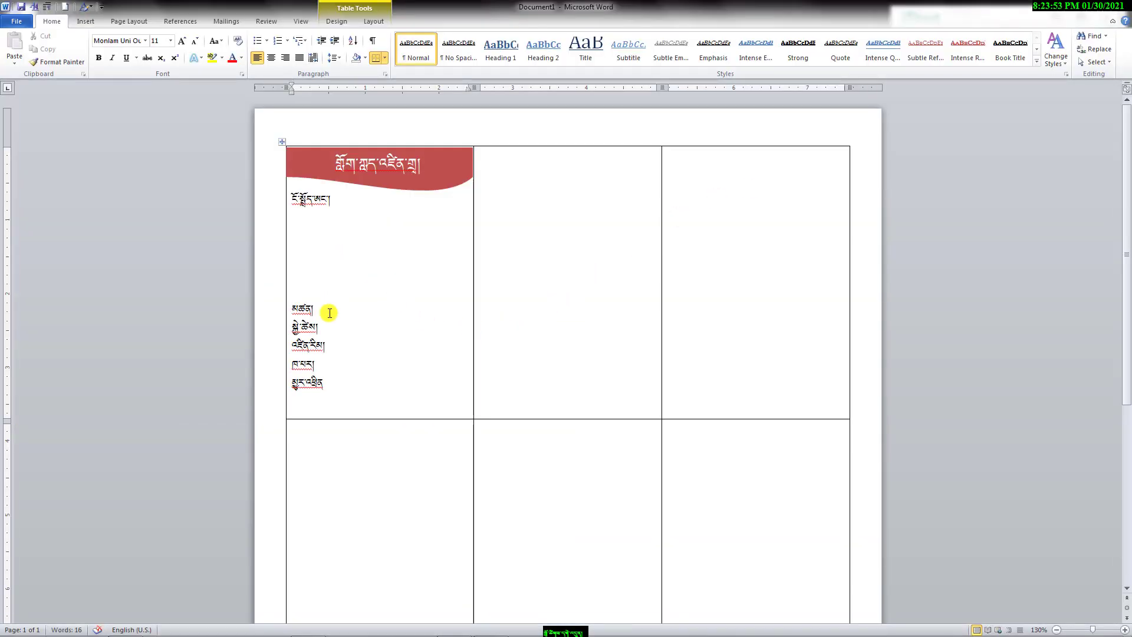
key("Return")
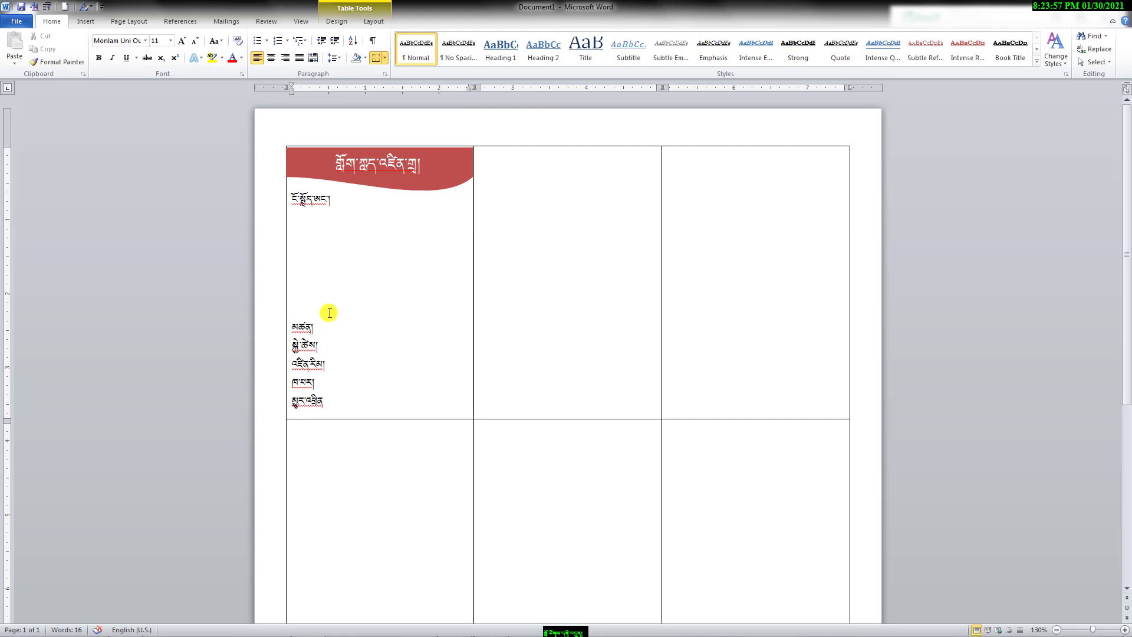
key("BackSpace")
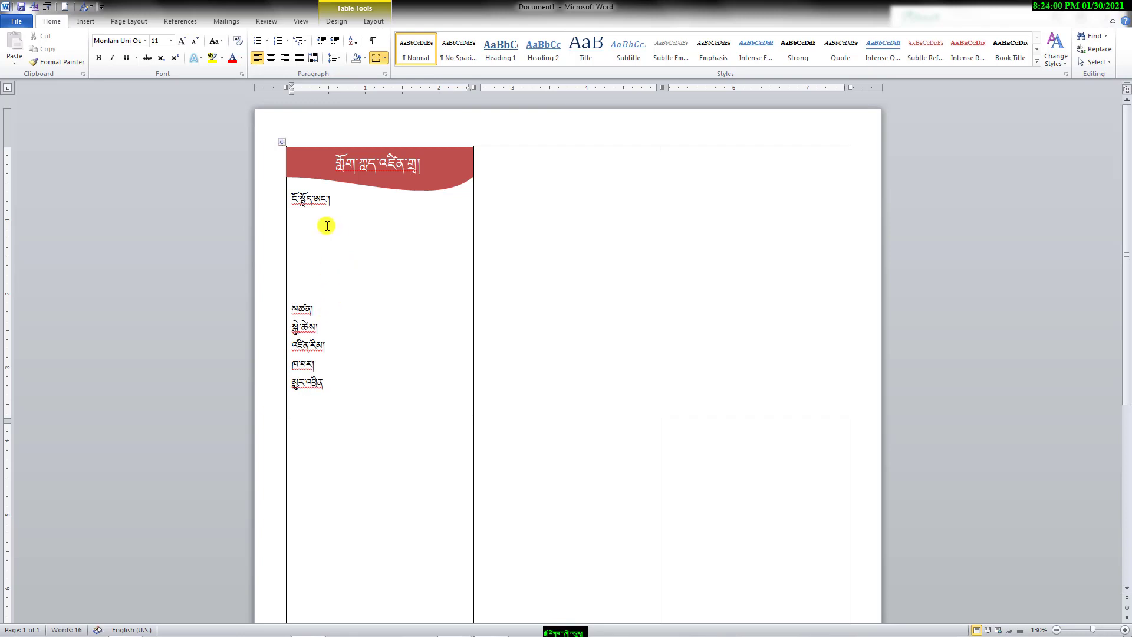
Step: Insert a one-cell table below the "ངོ་སྤྲོད་ཨང་།" label, resized to a small upright photo frame and centred in the card
left_click(348, 221)
left_click(85, 21)
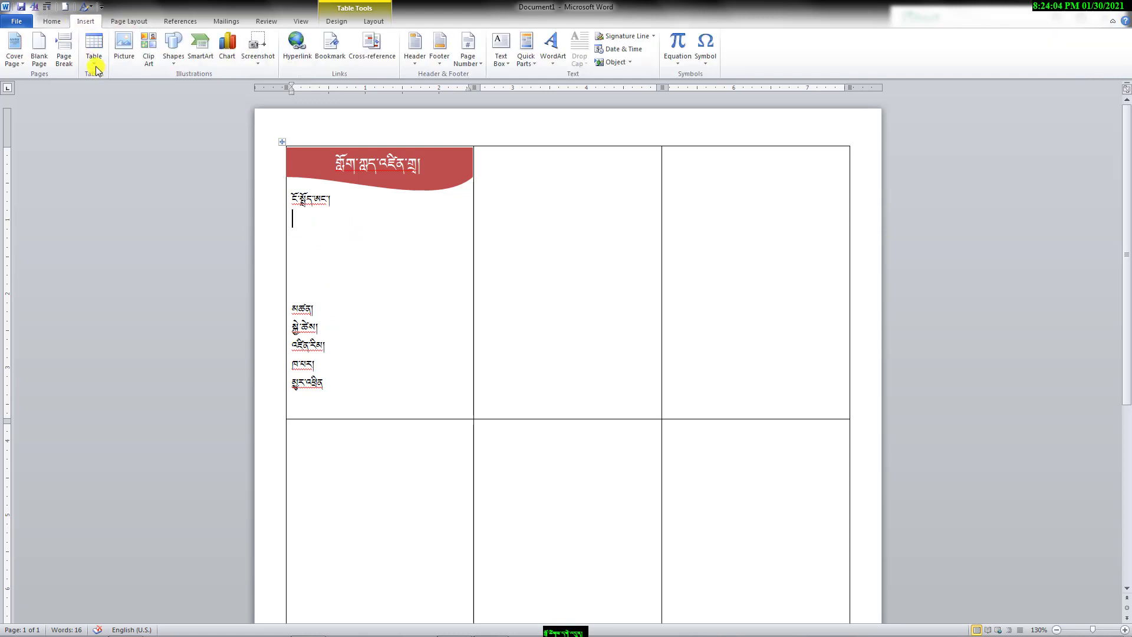
left_click(94, 47)
left_click(90, 87)
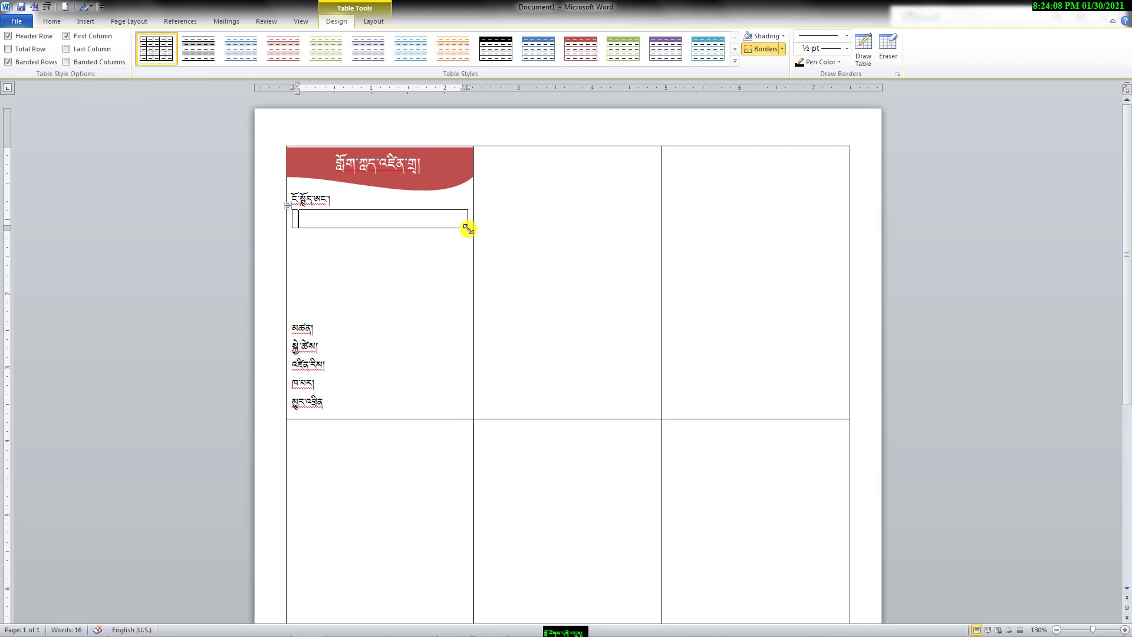
left_click_drag(467, 228, 359, 288)
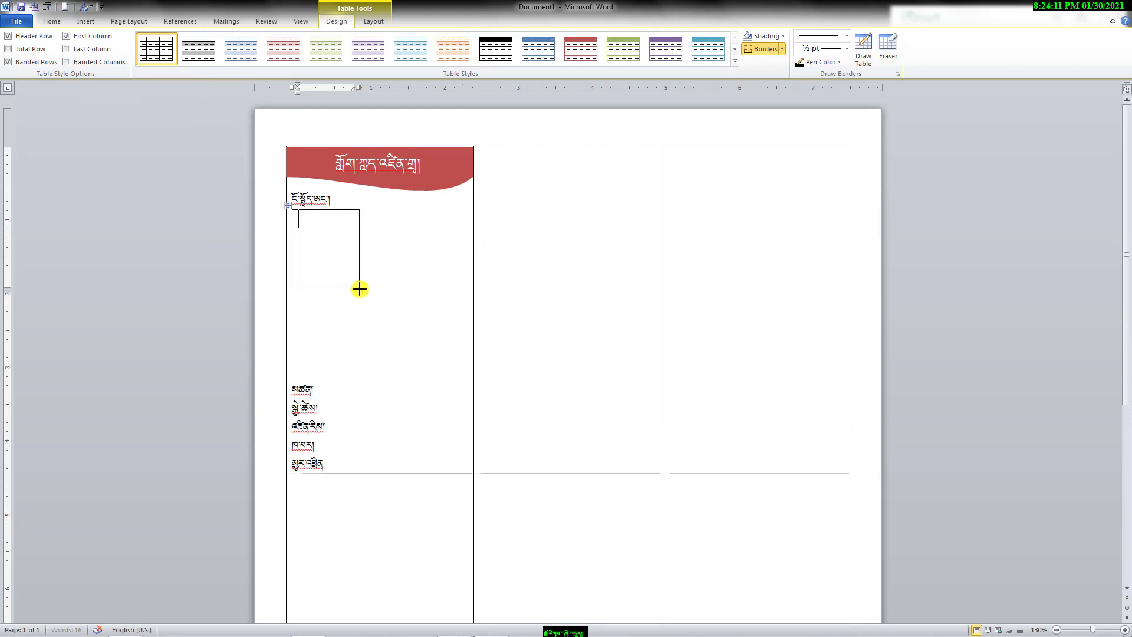
left_click(293, 206)
left_click_drag(293, 207, 344, 201)
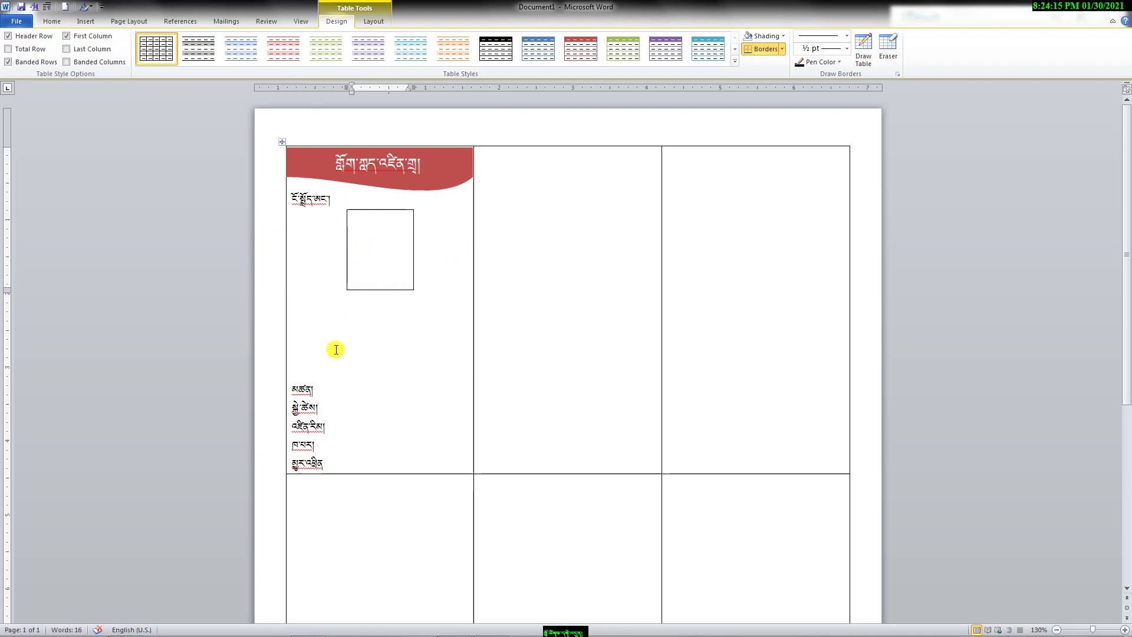
Step: Delete four blank lines between the photo frame and the "མཚན།" label
left_click(293, 386)
key("BackSpace")
key("BackSpace")
key("BackSpace")
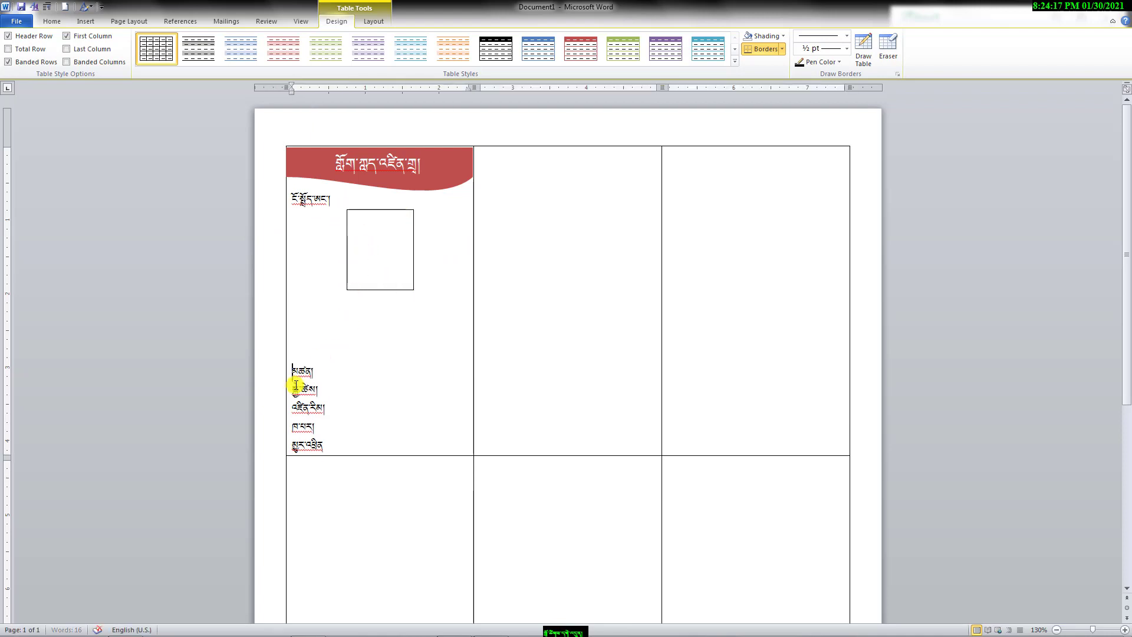
key("BackSpace")
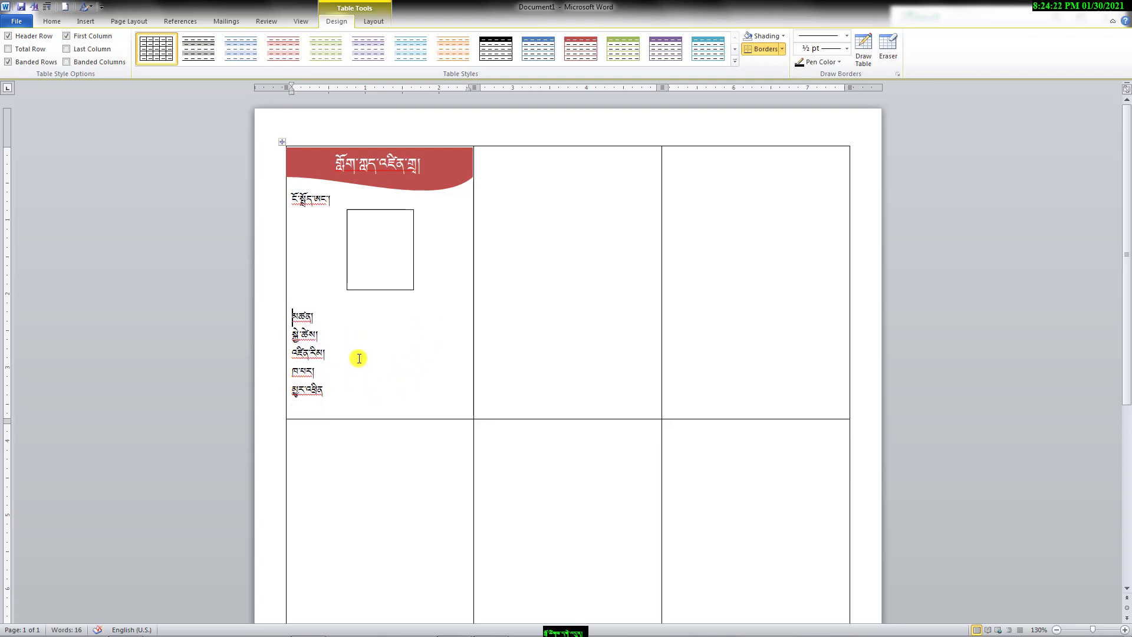
Step: Draw a rectangle about 0.32" high and 2.54" wide across the bottom edge of the card cell
left_click(349, 386)
left_click(122, 19)
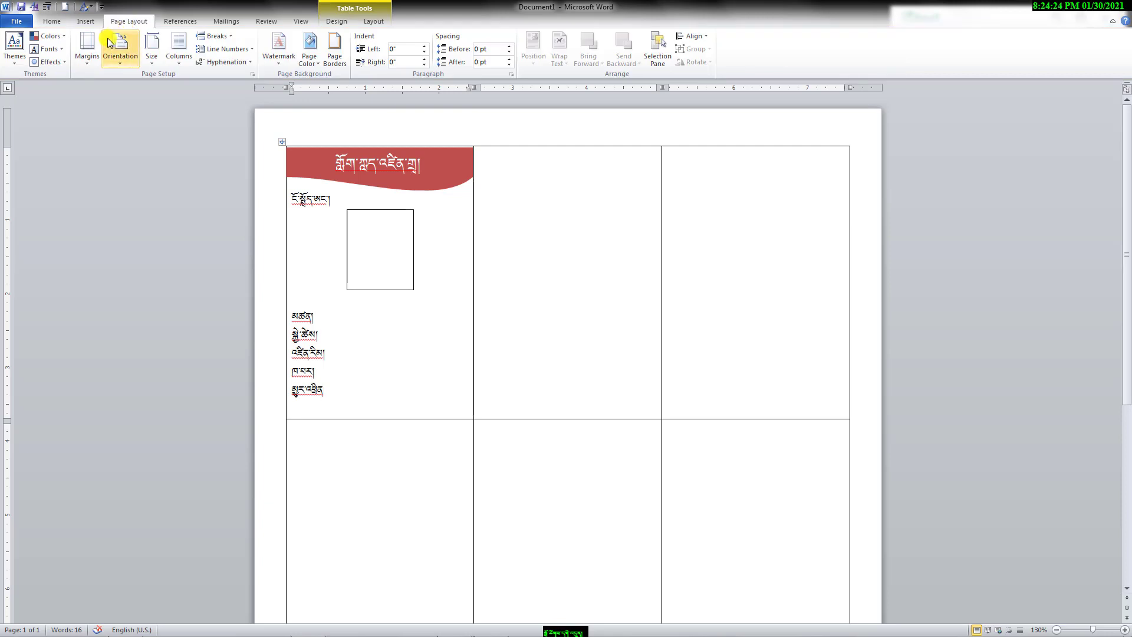
left_click(85, 20)
left_click(175, 64)
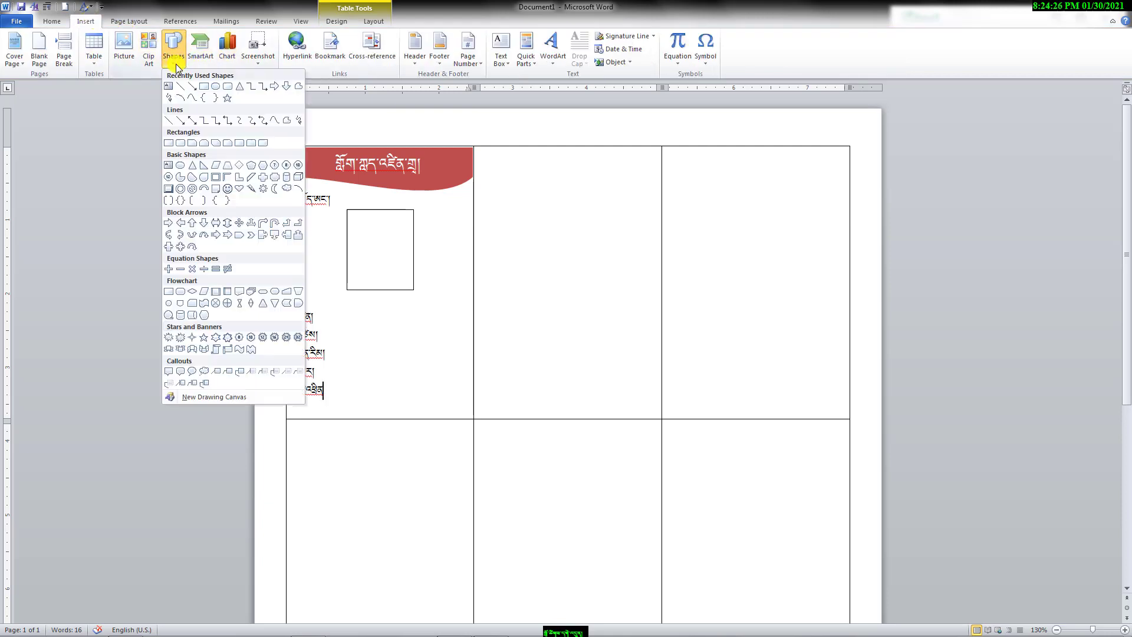
left_click(203, 86)
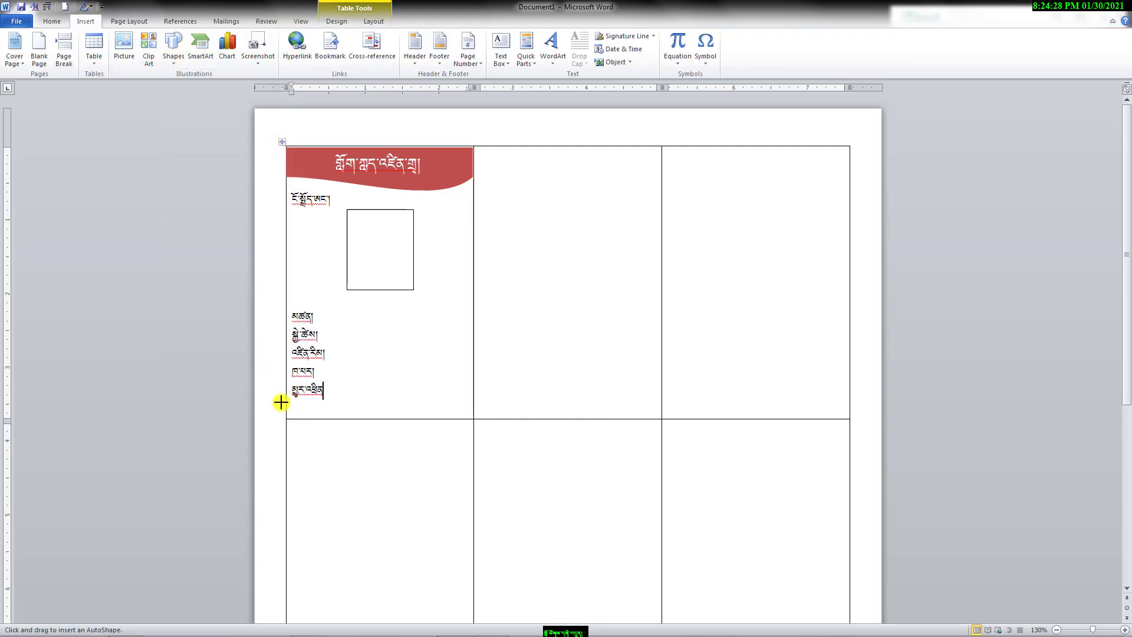
left_click_drag(285, 393, 471, 417)
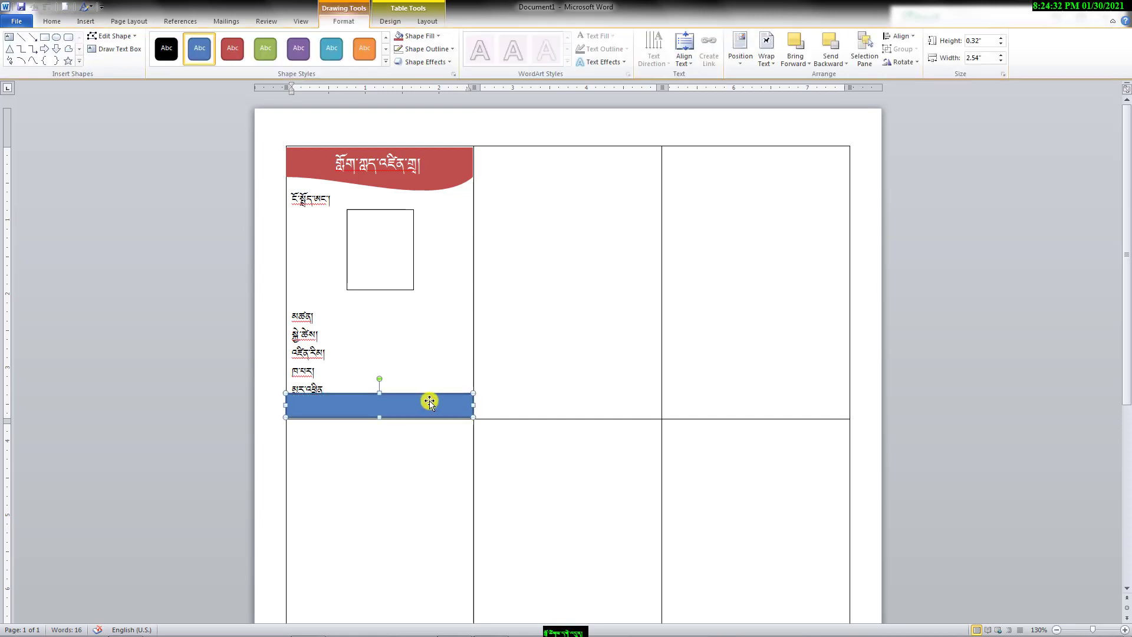
Step: Edit the points of the bottom rectangle to curve its upper edge into a wave, about 0.43" high overall
left_click(114, 36)
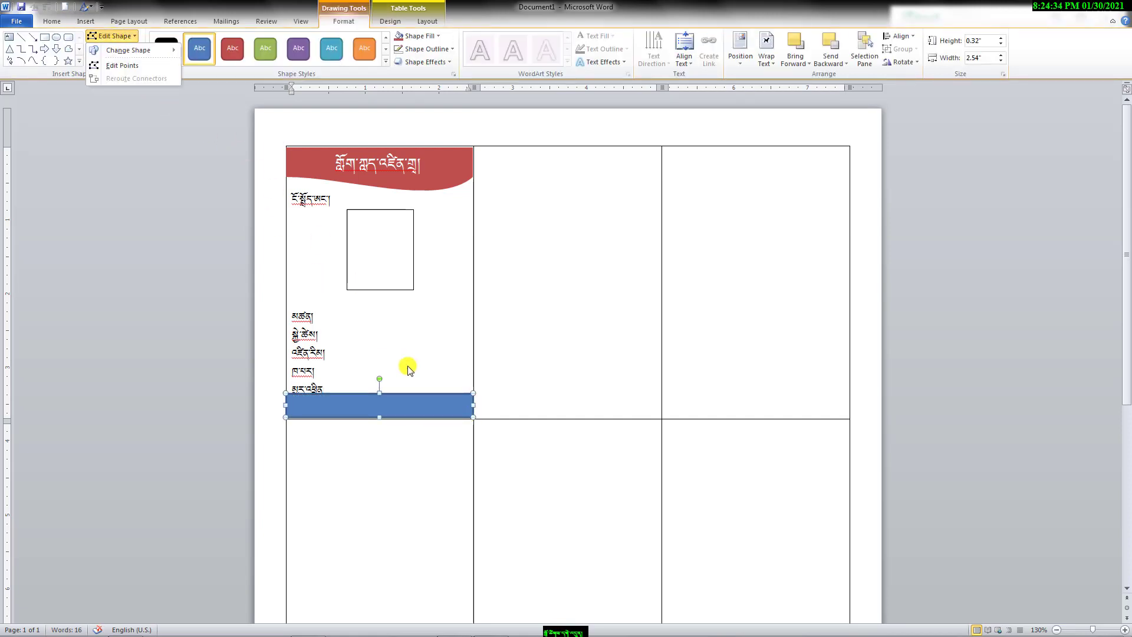
left_click(286, 395)
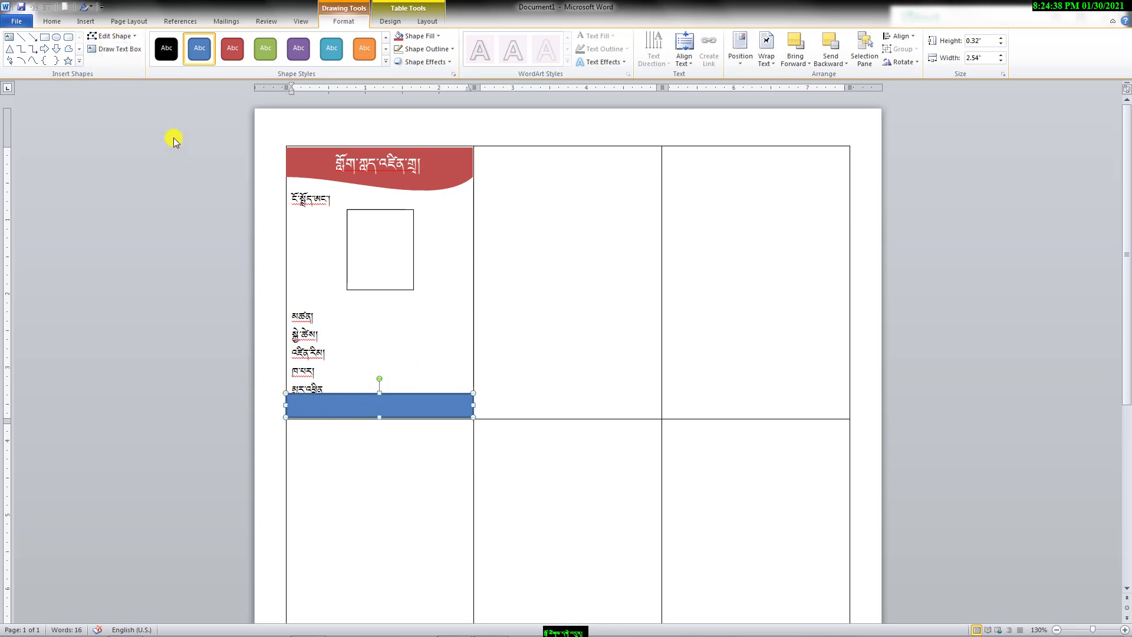
left_click(114, 36)
left_click(122, 66)
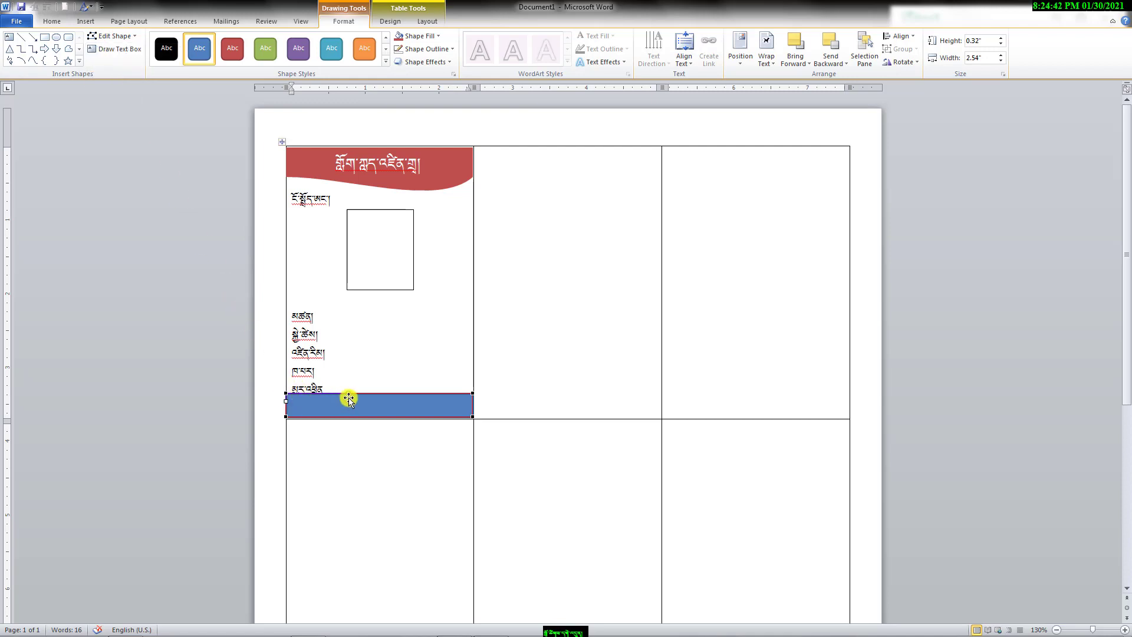
left_click_drag(348, 388, 284, 362)
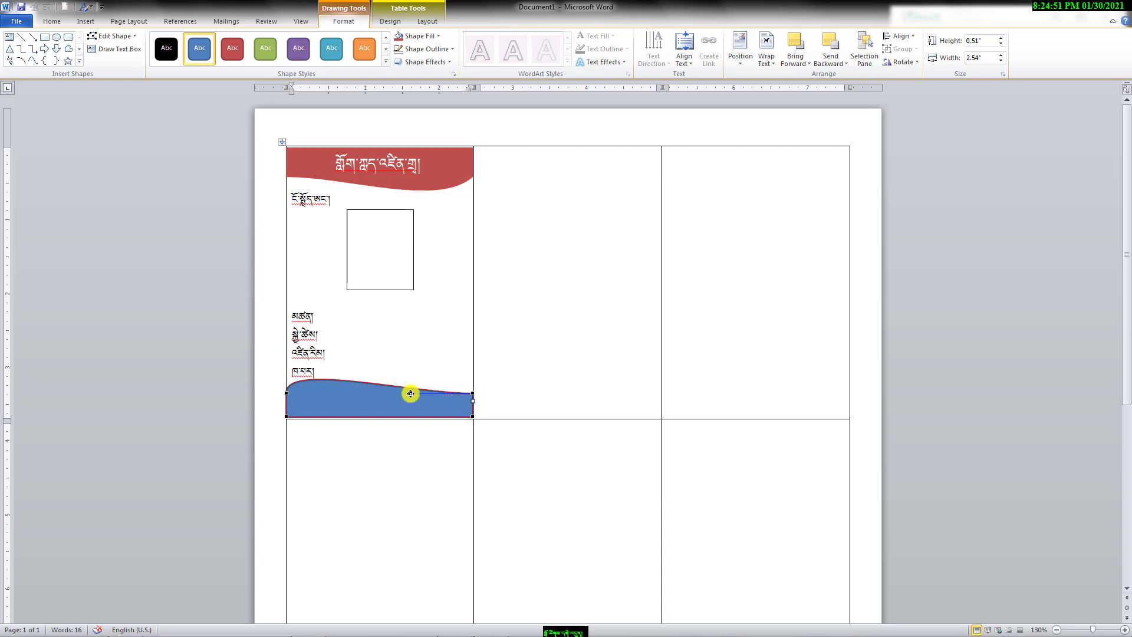
left_click_drag(411, 404, 426, 429)
left_click_drag(428, 433, 426, 432)
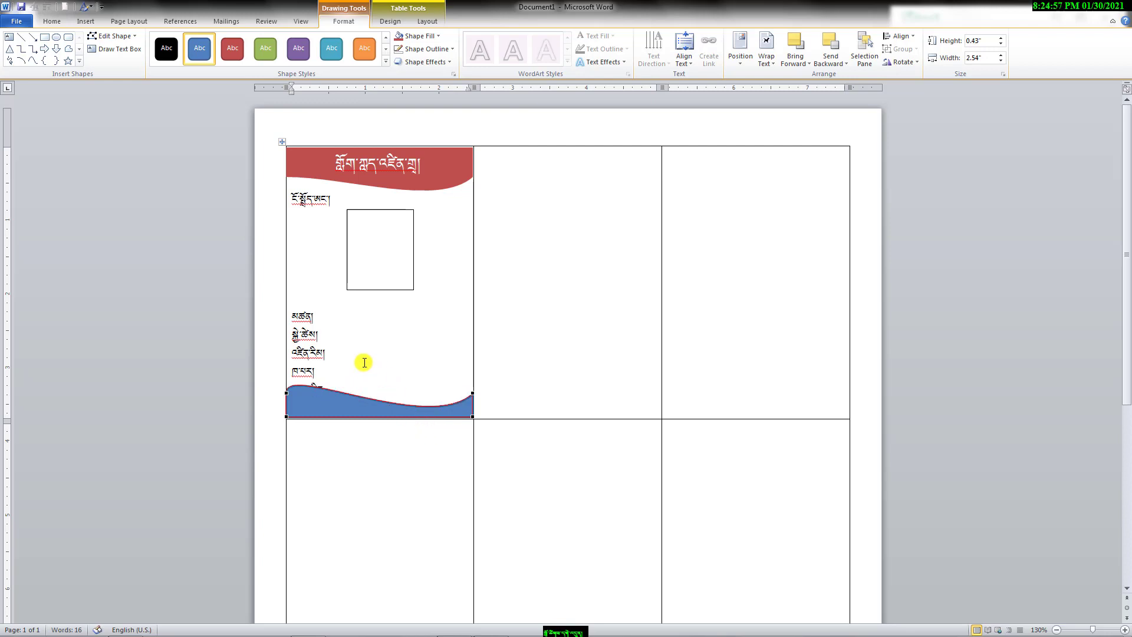
Step: Fill the bottom wave shape with dark orange and remove its outline
left_click(411, 35)
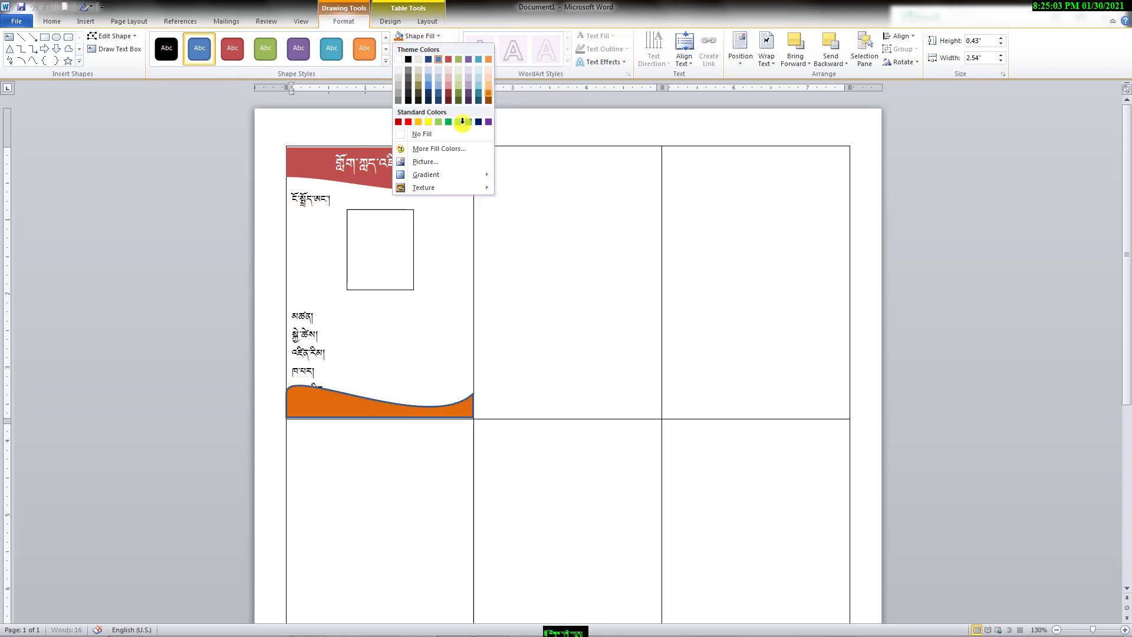
left_click(486, 90)
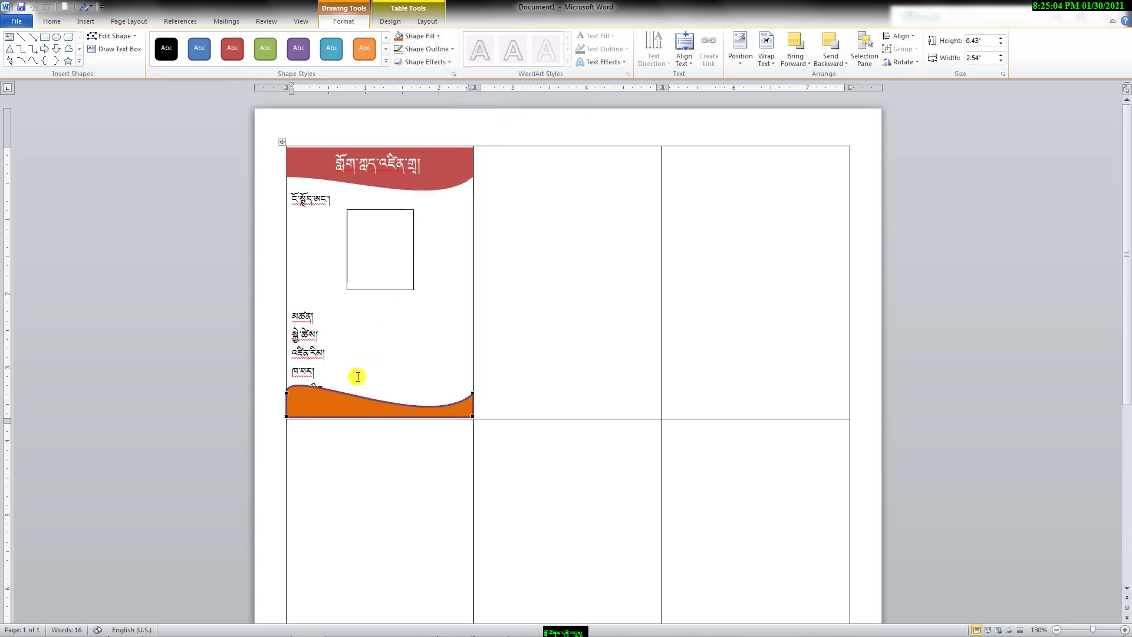
left_click(427, 49)
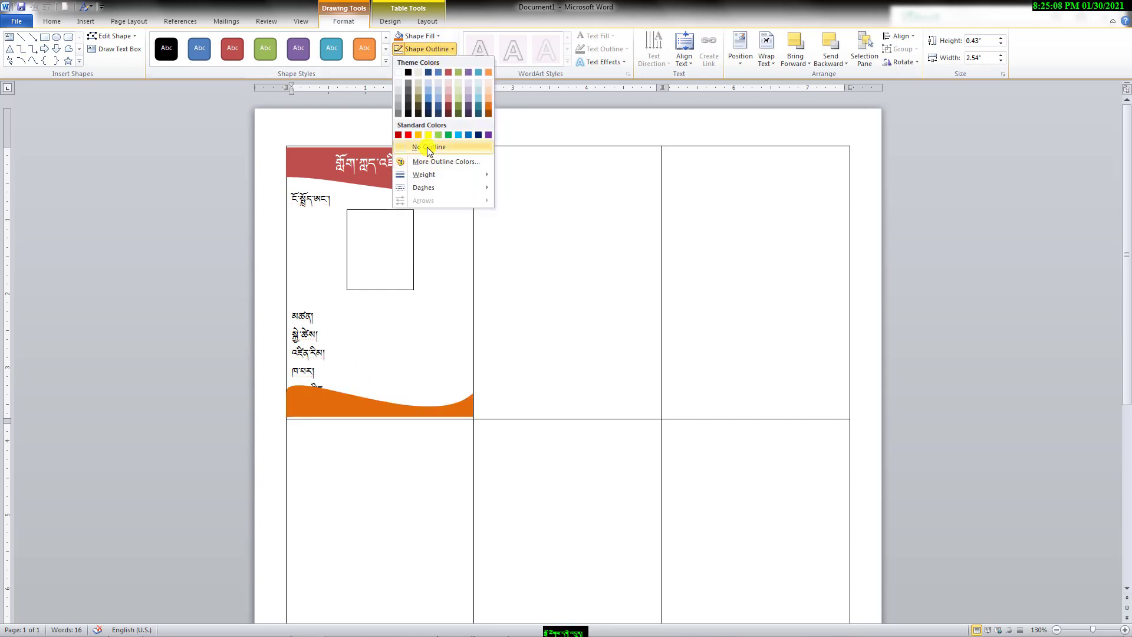
left_click(429, 147)
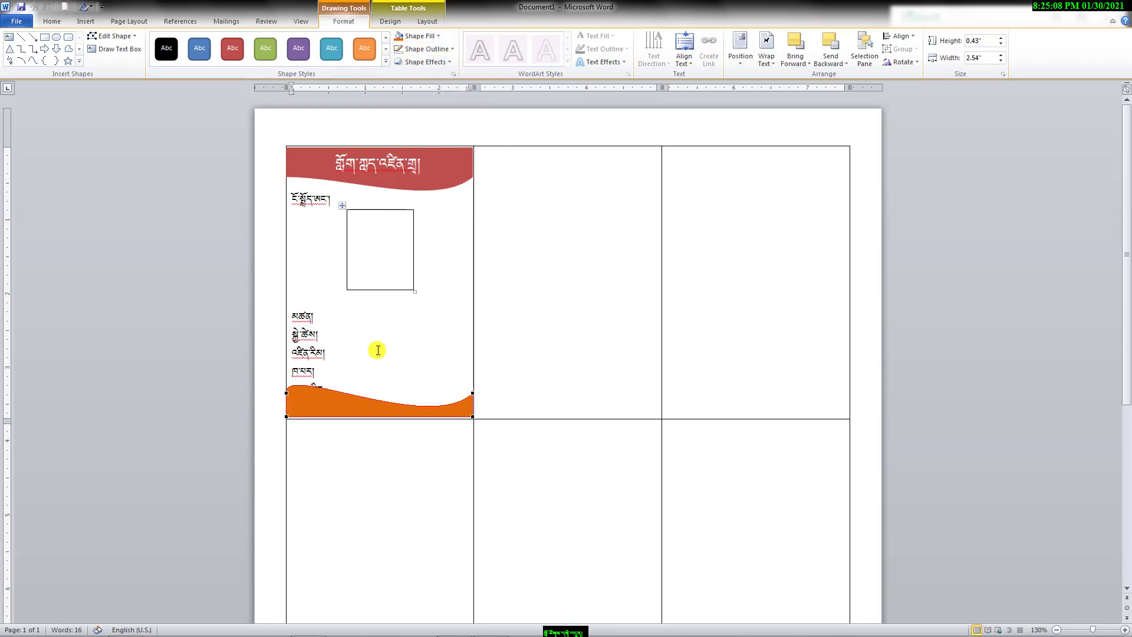
Step: Set the orange wave shape's text wrapping to Behind Text and return to the card text
left_click(317, 404)
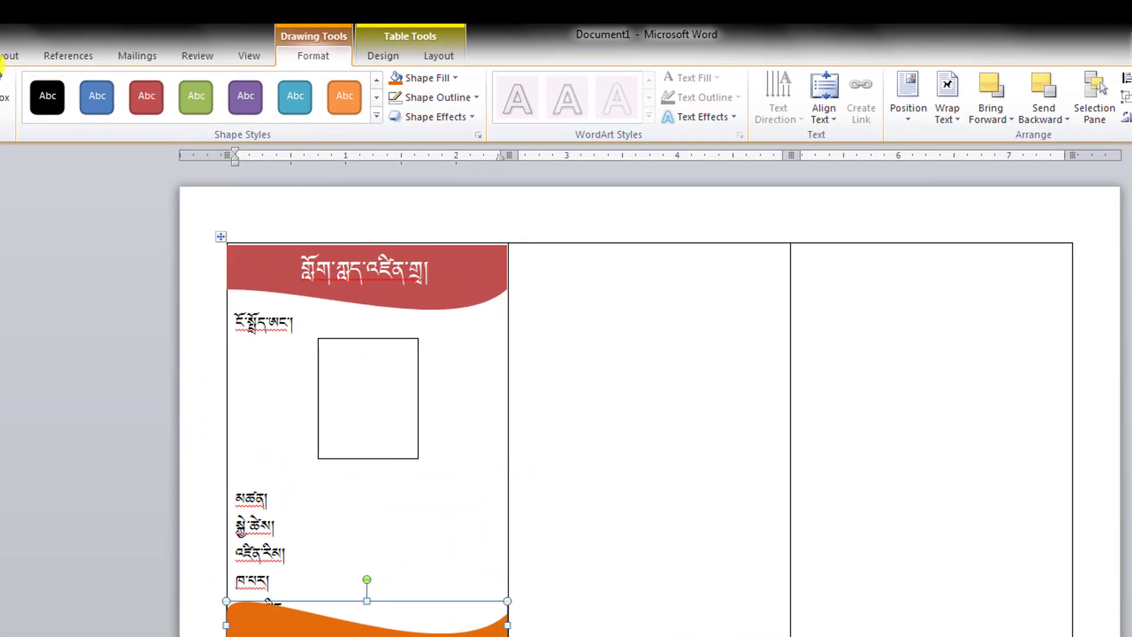
left_click(6, 56)
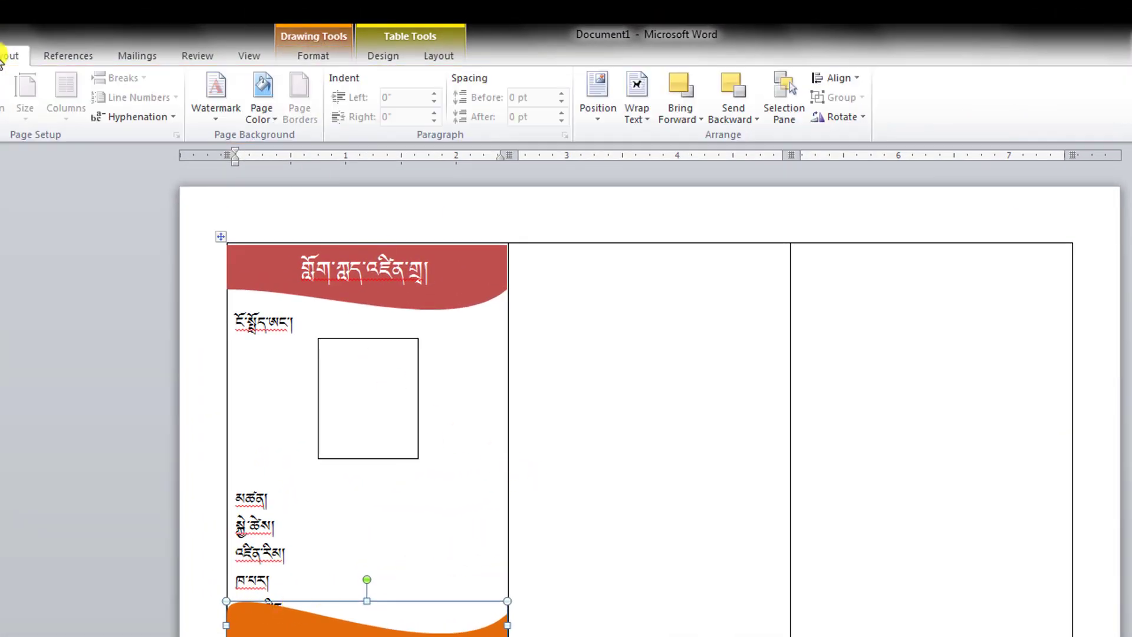
left_click(647, 115)
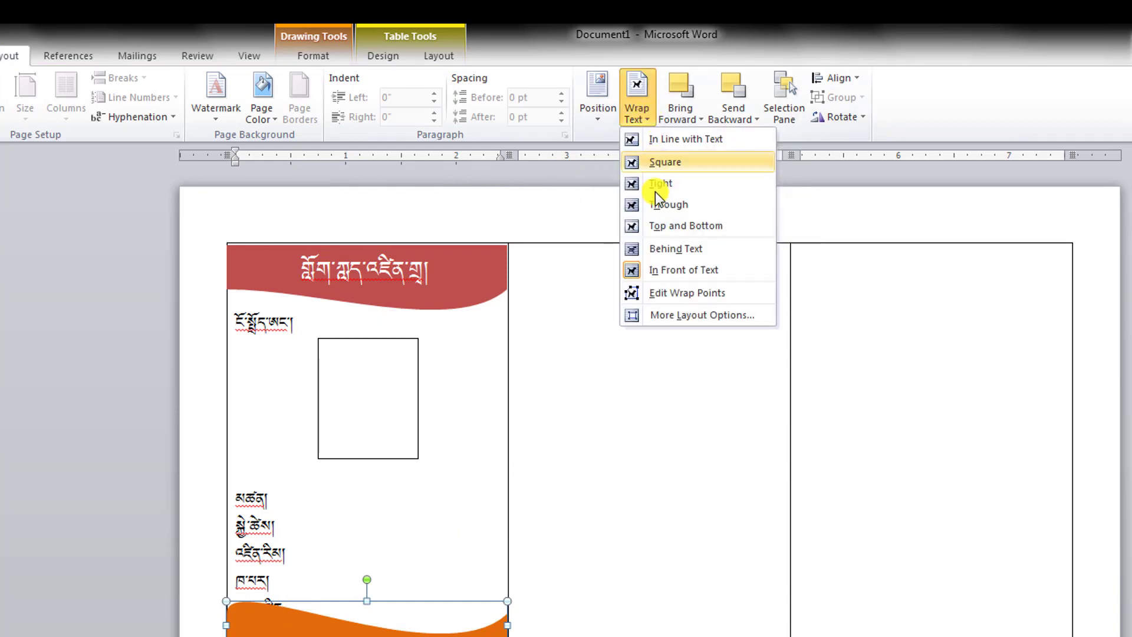
left_click(635, 249)
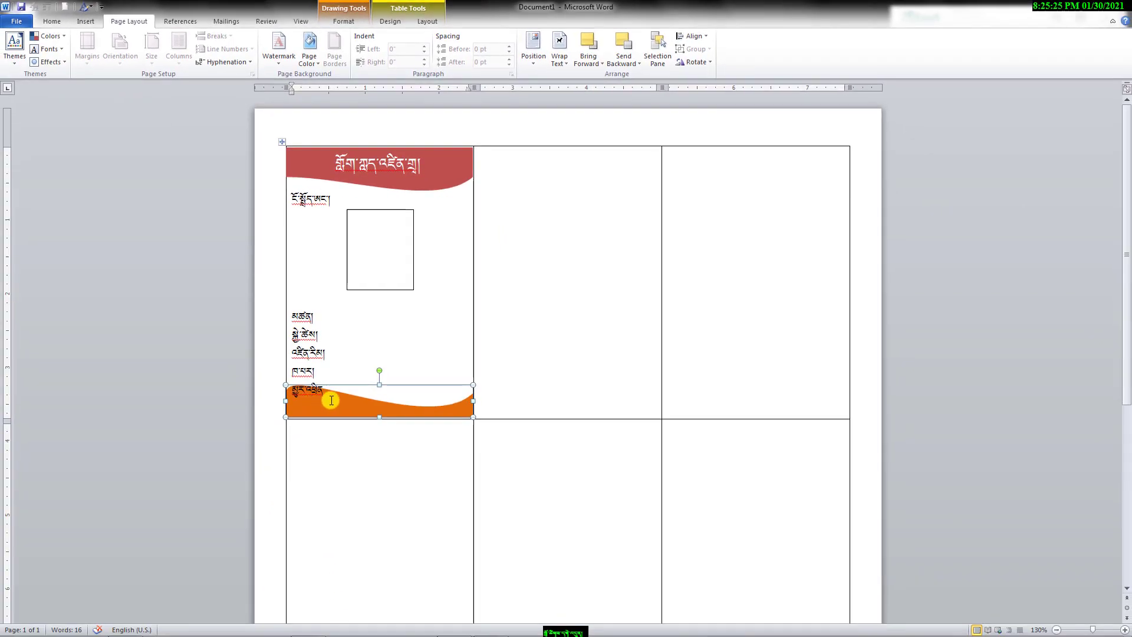
left_click(343, 398)
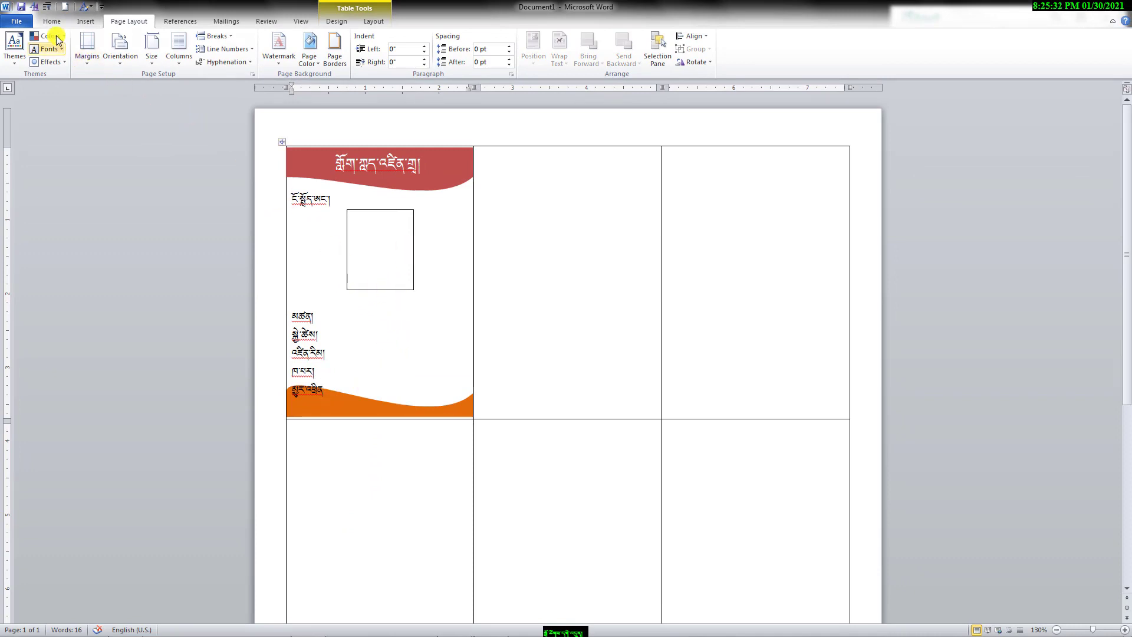
Step: Set up the document as a Labels mail merge using the Microsoft 1/2 Letter label, accepting deletion of the current contents
left_click(220, 22)
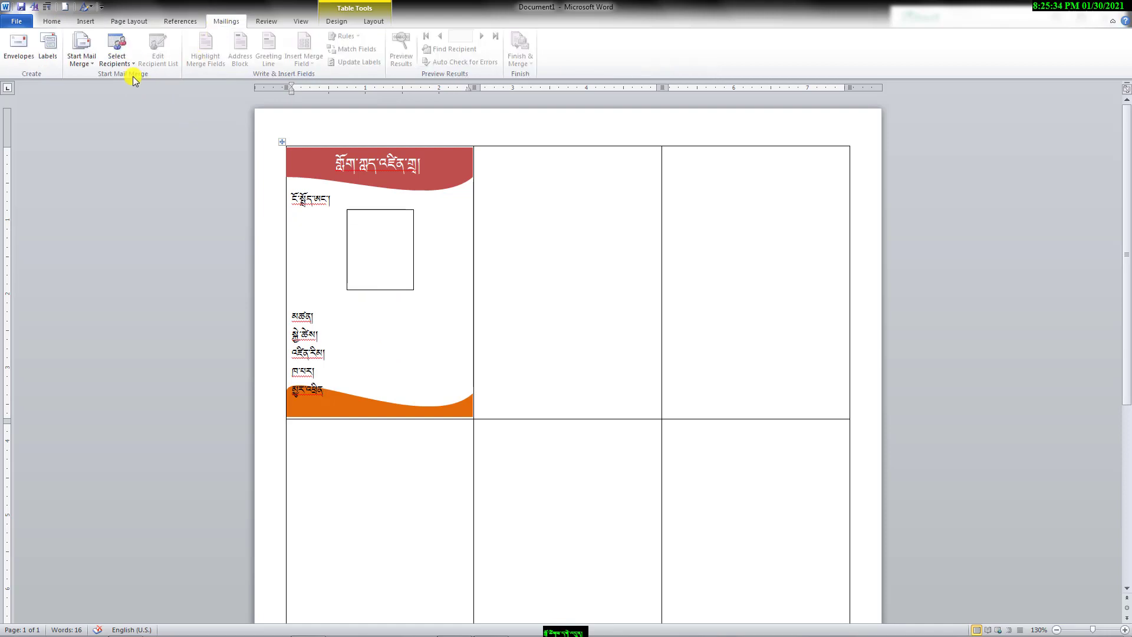
left_click(86, 65)
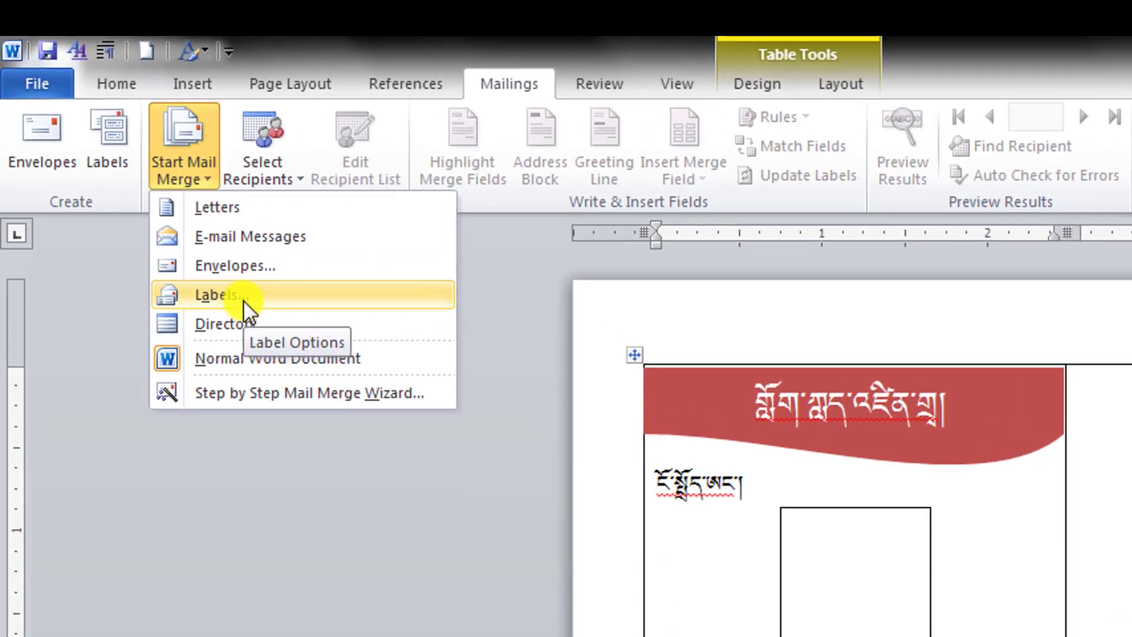
left_click(243, 299)
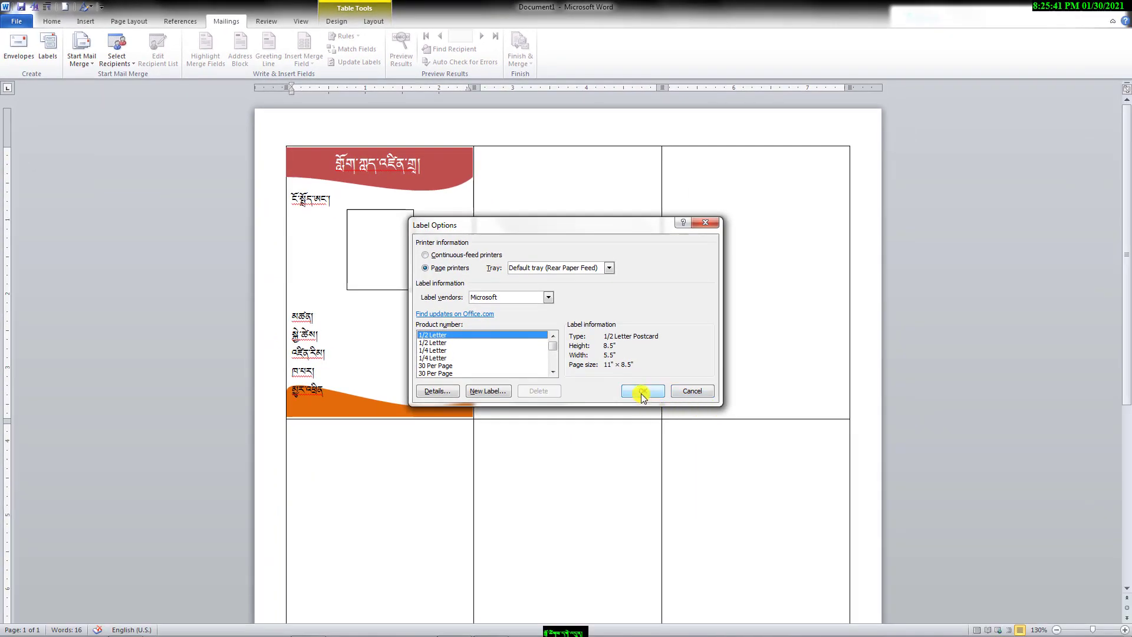
left_click(641, 393)
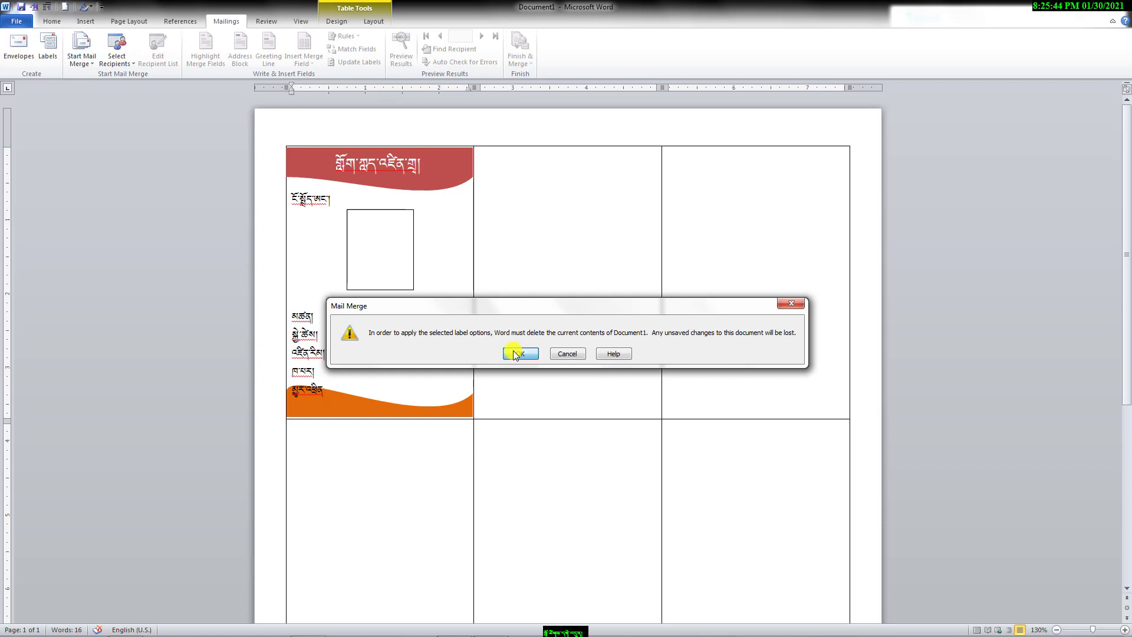
left_click(519, 353)
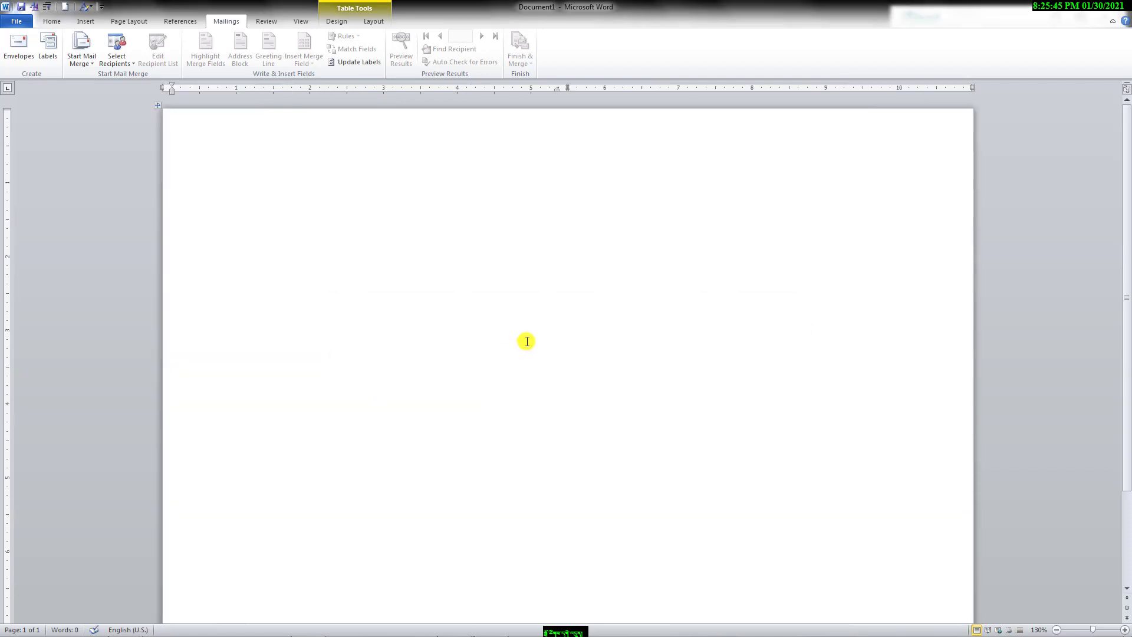
Step: Undo the deletion of the card layout and update the labels to replicate the card design in every table cell
key("ctrl+z")
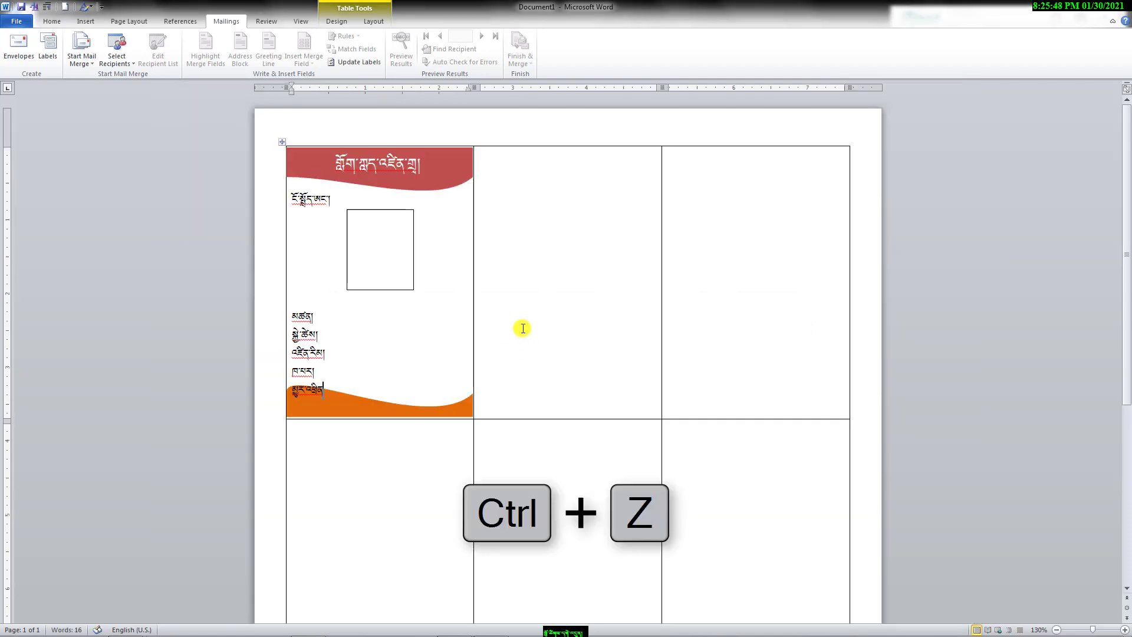
left_click(358, 63)
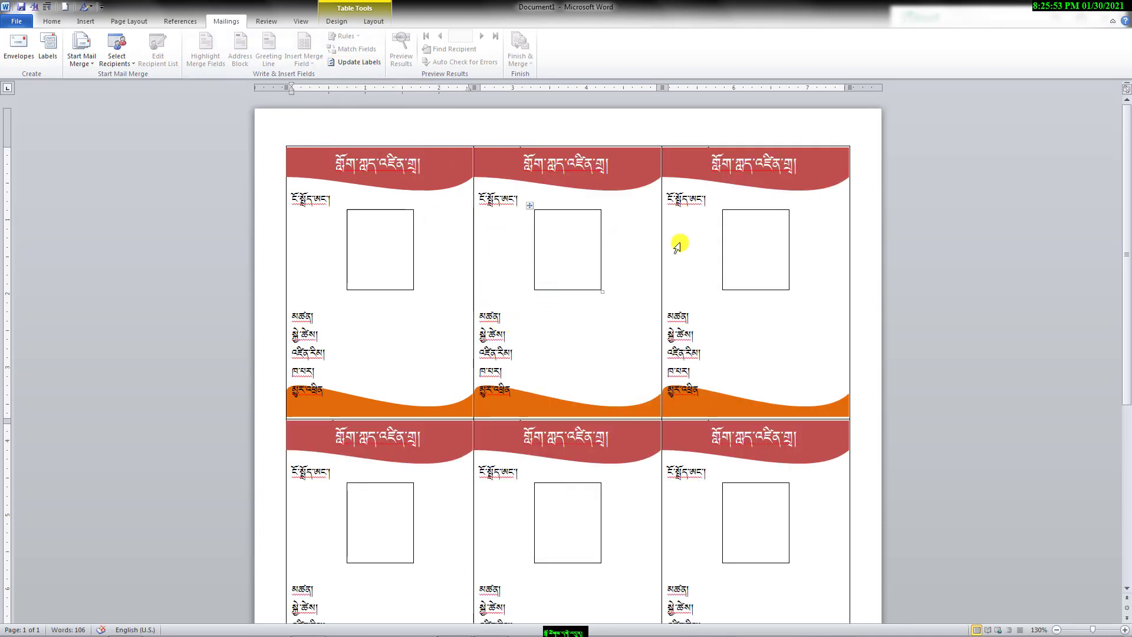